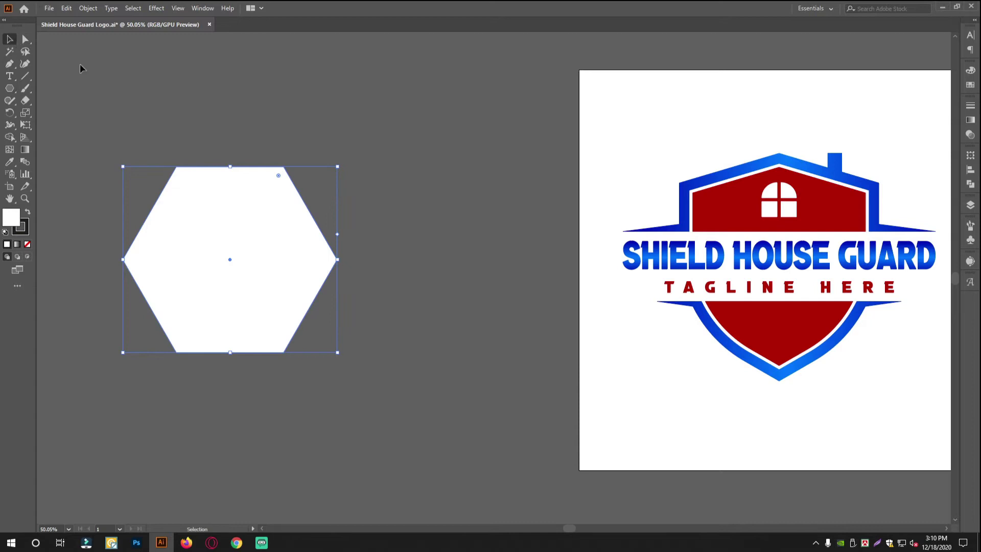
Rotate the white hexagon so that one corner points straight up, and deselect it
left_click_drag(342, 172, 395, 352)
left_click(425, 258)
left_click_drag(344, 266, 405, 279)
left_click_drag(457, 251, 405, 259)
scroll(405, 257, "down", 2)
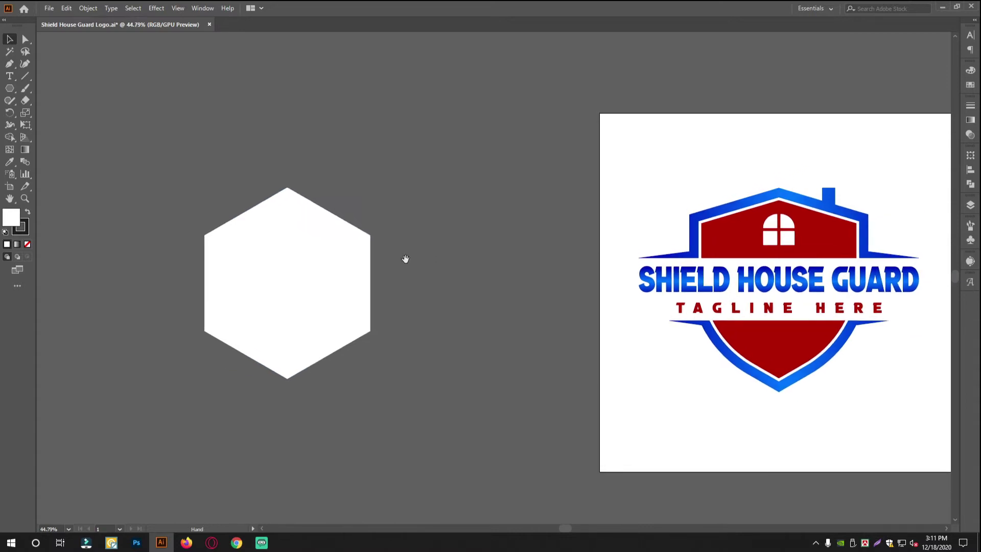
Move the hexagon's two upper side corners up together to flatten the roof-like top
left_click(211, 239)
key("Up")
key("Up")
key("Up")
key("Up")
key("Up")
key("Up")
key("Up")
key("Up")
key("Up")
key("Up")
key("Up")
key("Up")
key("Down")
key("Down")
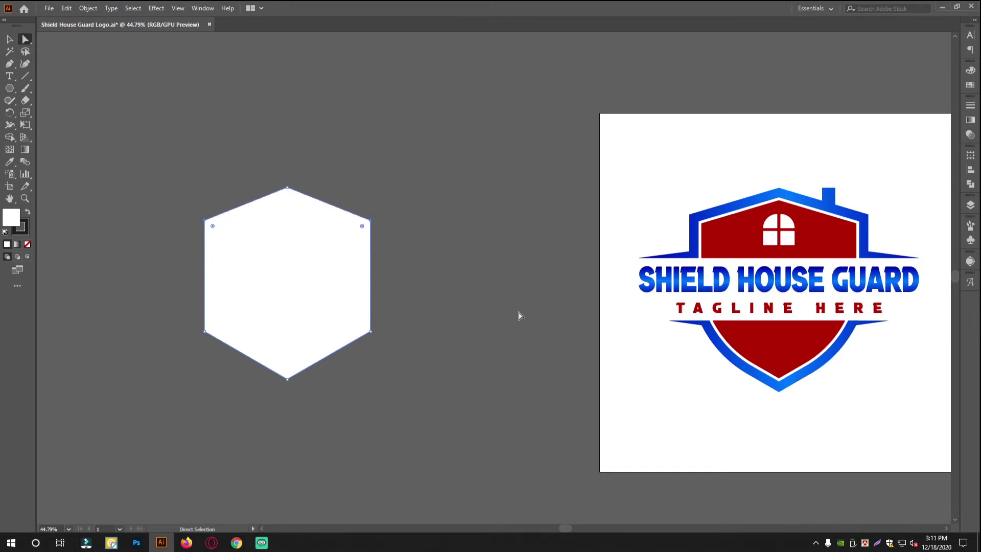
Nudge the hexagon's three lower corners down slightly to lengthen the straight sides
left_click_drag(266, 339, 149, 309)
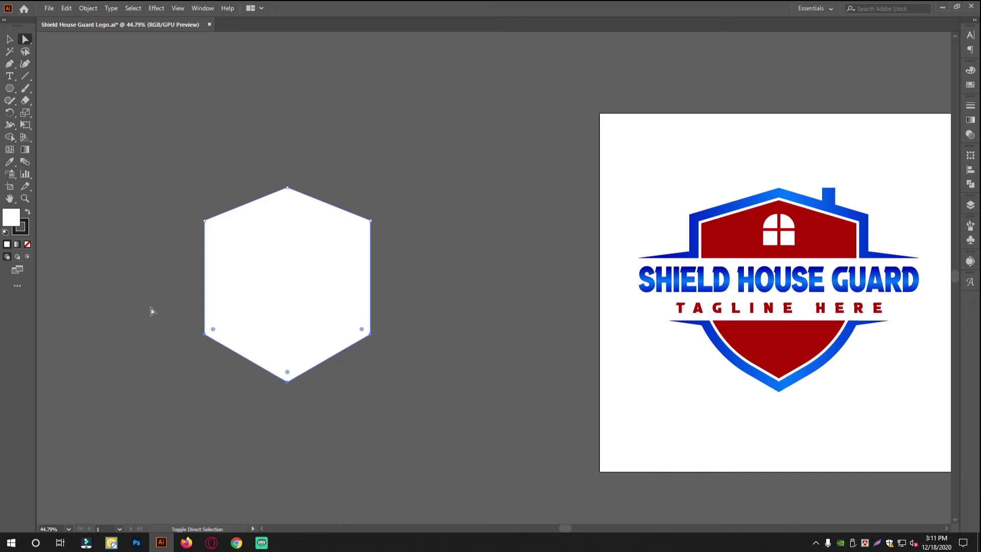
key("shift+Down")
key("shift+Up")
left_click(470, 307)
Round the hexagon's two lower side corners heavily to form a shield that keeps its pointed tip
left_click_drag(360, 327, 399, 324)
left_click_drag(369, 294, 382, 296)
left_click_drag(439, 324, 435, 320)
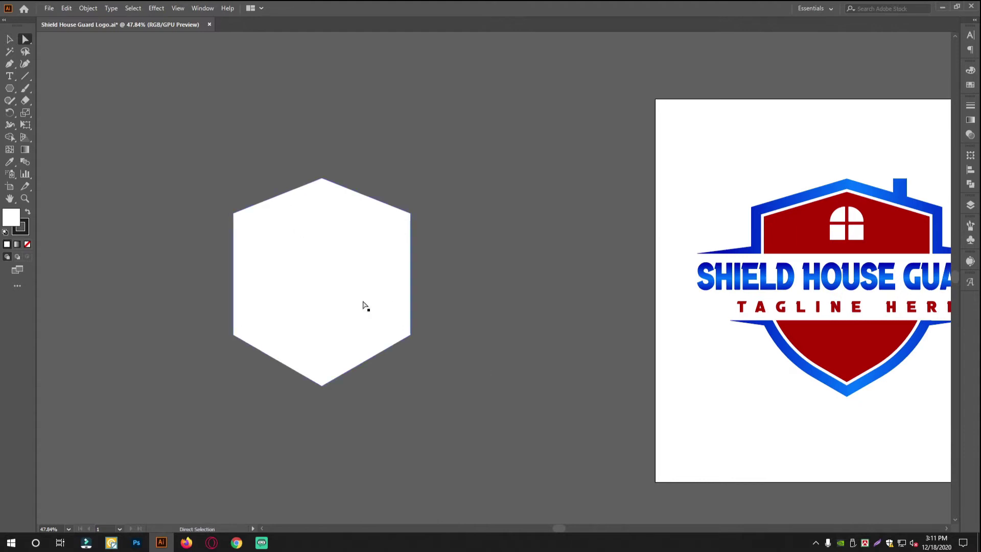
left_click_drag(399, 318, 397, 316)
left_click_drag(242, 333, 320, 232)
left_click(458, 338)
key("ctrl+space")
left_click_drag(378, 290, 387, 284)
key("space")
left_click_drag(535, 314, 440, 320)
key("ctrl+space")
key("space")
left_click_drag(353, 335, 414, 313)
key("ctrl+space")
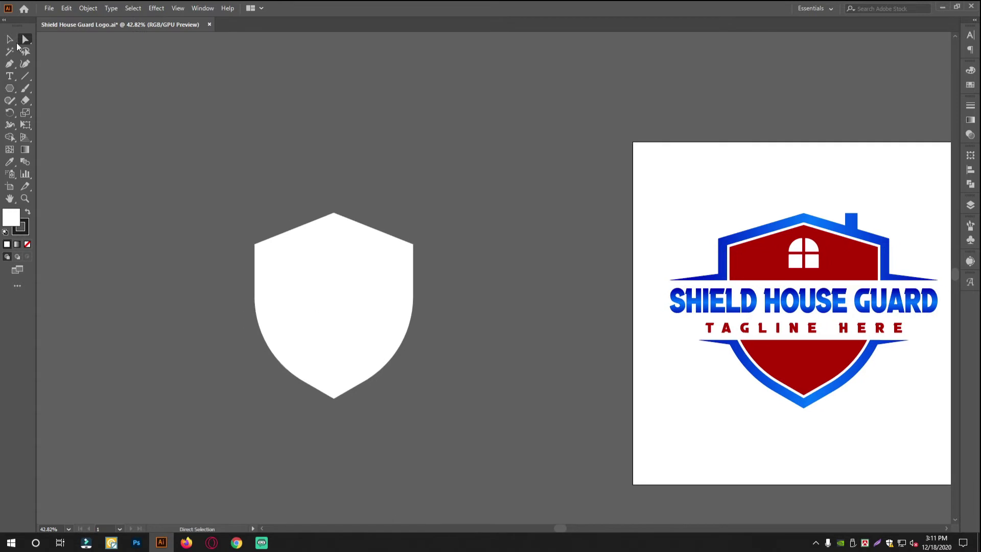
Remove the stroke from the shield and keep its solid white fill
left_click(414, 294)
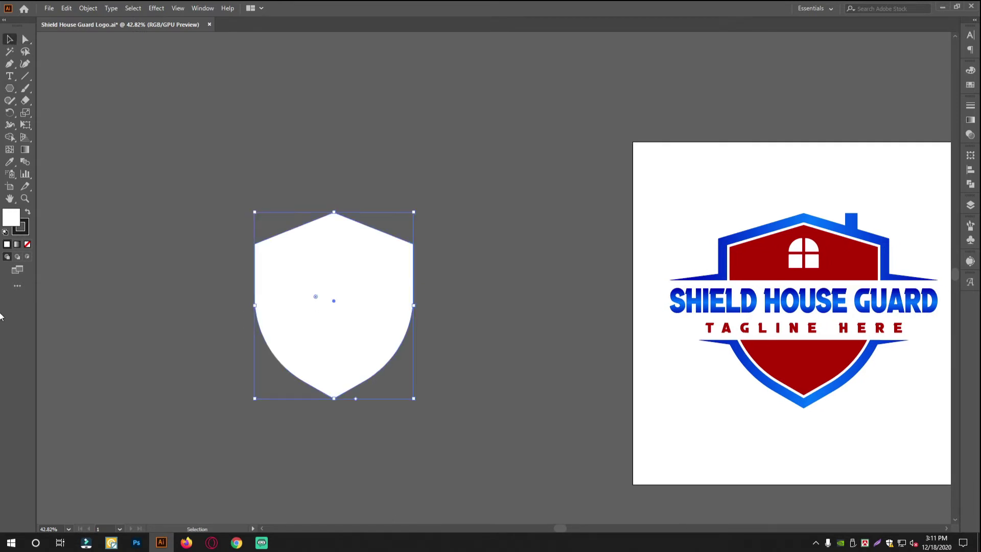
left_click(25, 230)
left_click(27, 244)
left_click(10, 220)
left_click(324, 189)
key("ctrl+space")
mouse_move(429, 285)
left_mouse_down()
mouse_move(443, 289)
mouse_move(380, 279)
left_mouse_up()
left_click(345, 265)
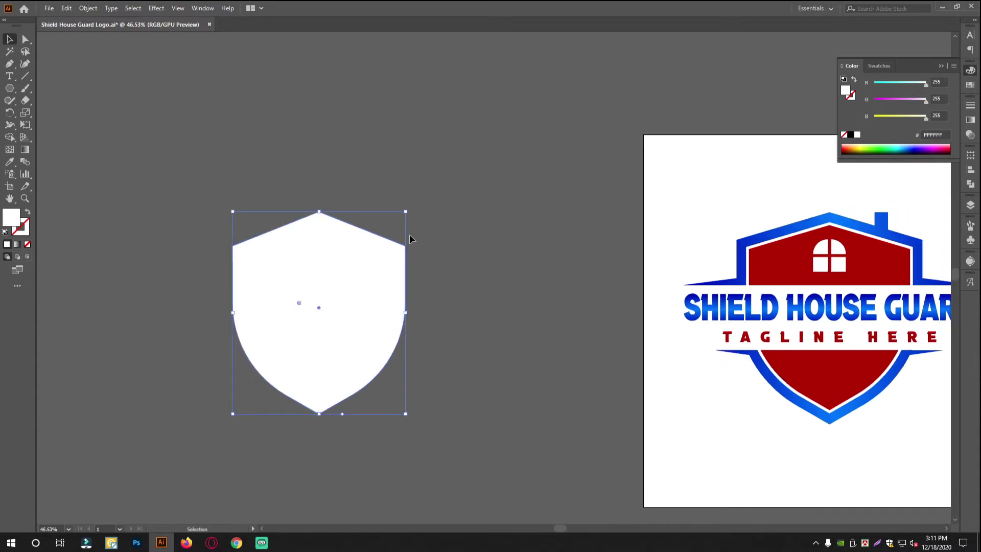
Create an outward Offset Path of 15 px around the shield with mitered joins
left_click(461, 225)
left_click(324, 256)
left_click(86, 9)
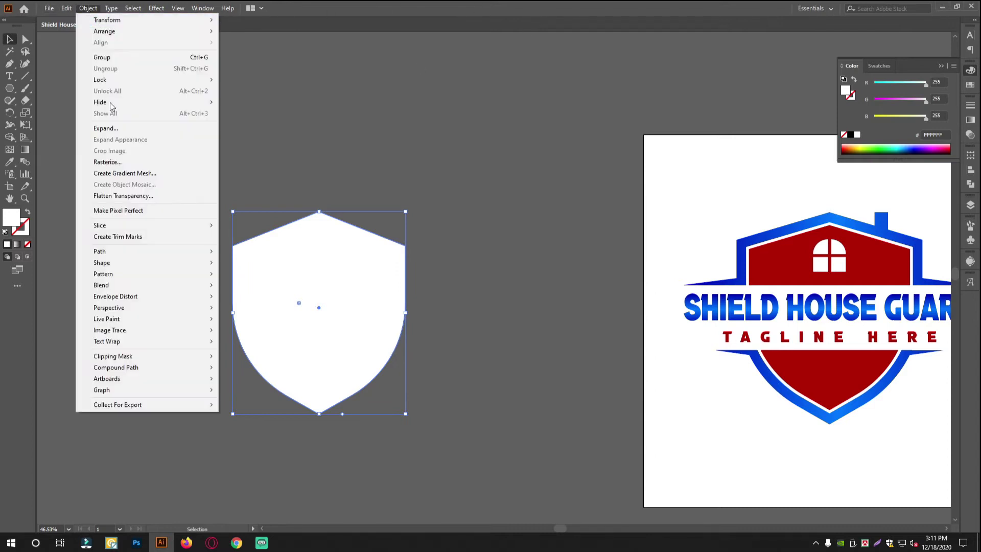
mouse_move(107, 253)
left_click(276, 288)
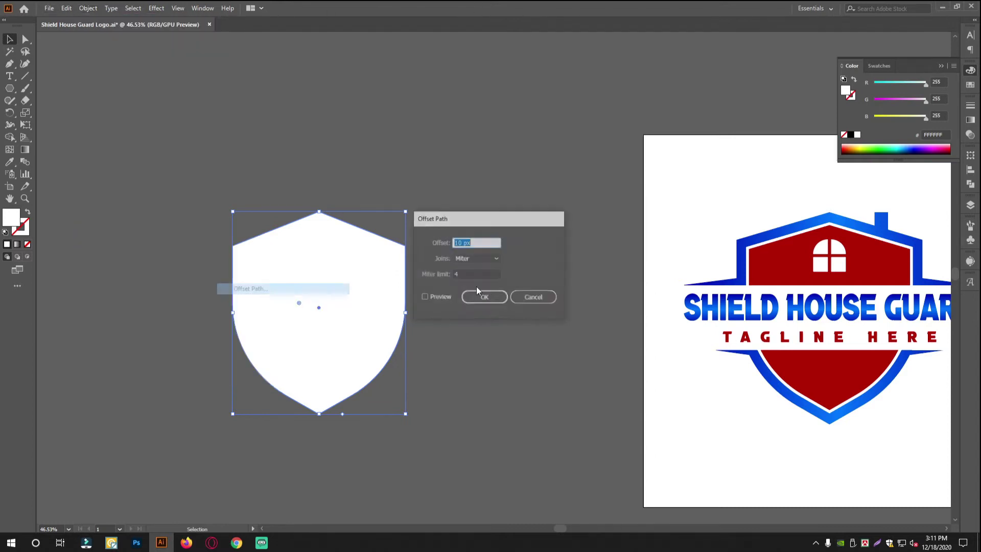
left_click(442, 298)
left_click(482, 243)
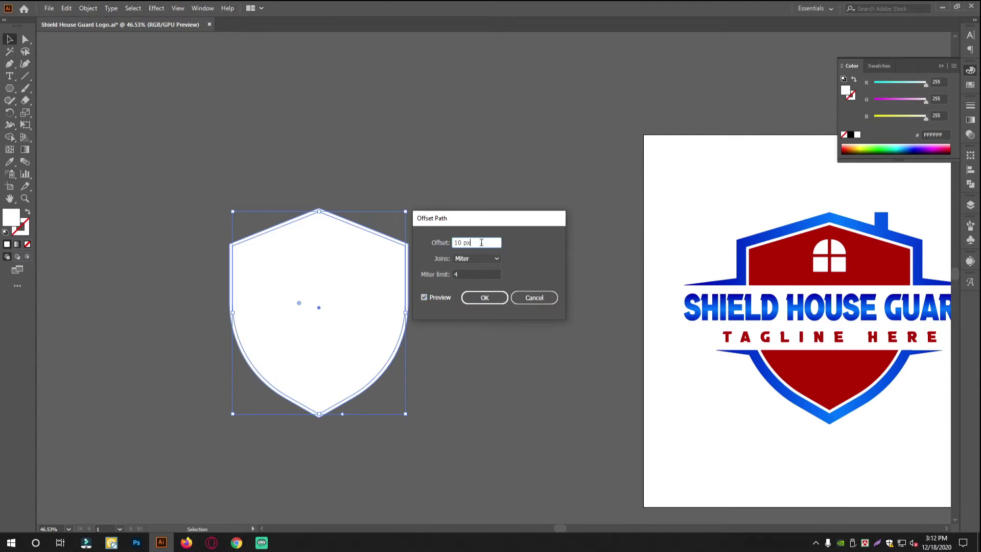
key("Up")
key("Up")
key("Up")
key("Up")
key("Up")
key("Up")
key("Up")
key("Up")
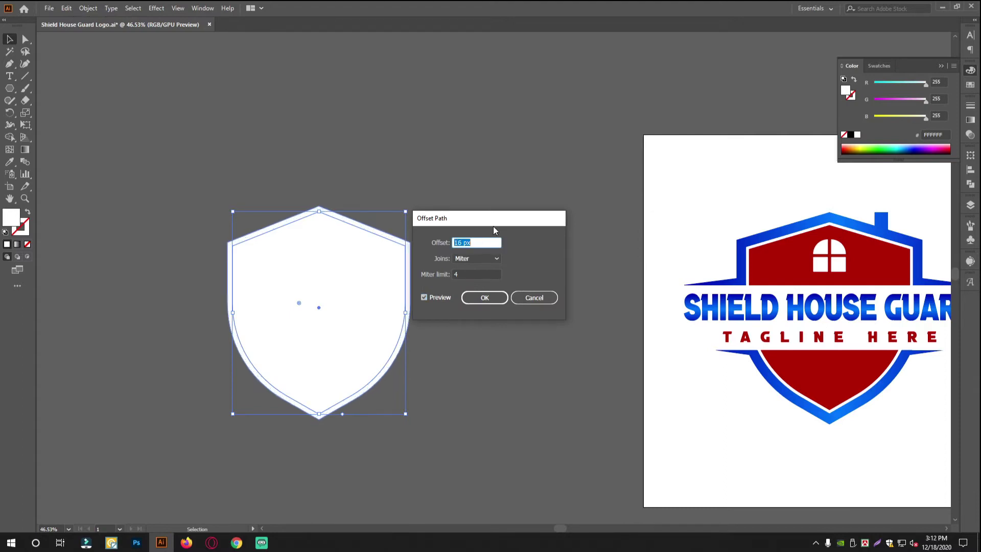
key("Down")
key("Down")
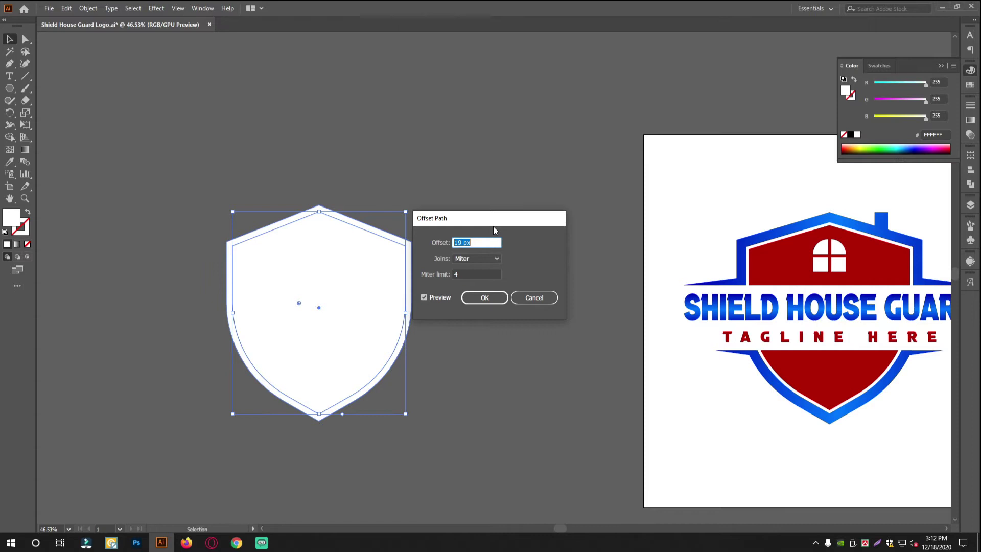
key("Down")
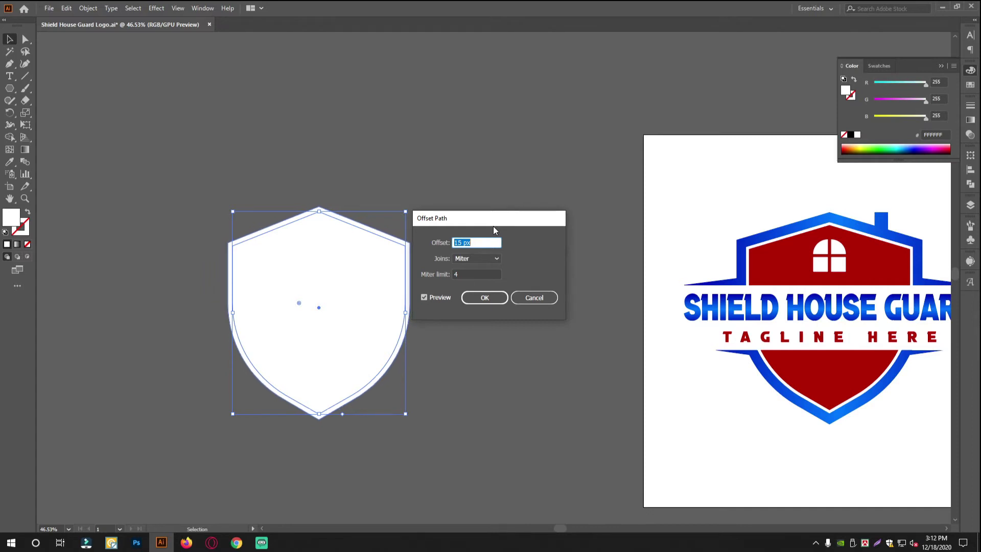
left_click(485, 297)
Create another outward Offset Path of 38 px around the enlarged shield with mitered joins
left_click(88, 8)
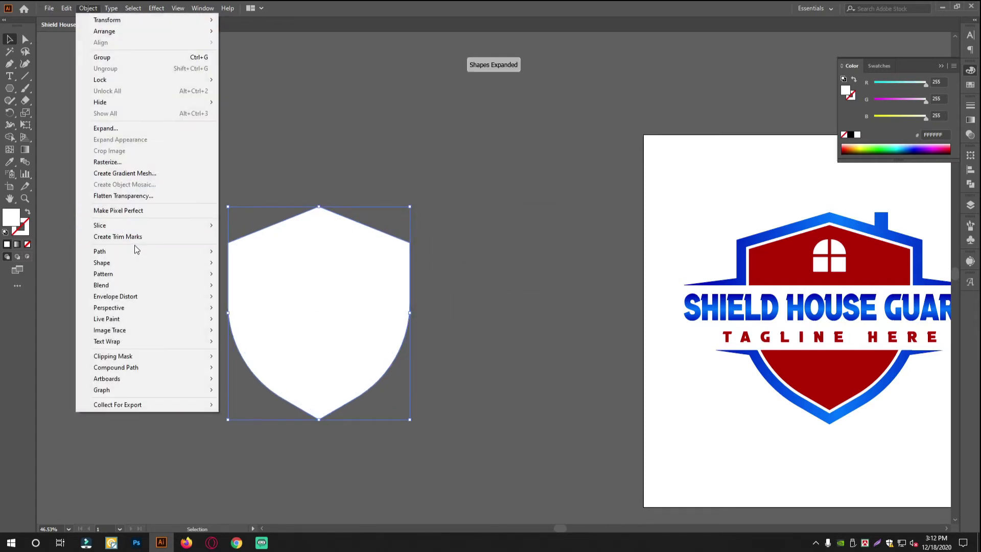
left_click(250, 289)
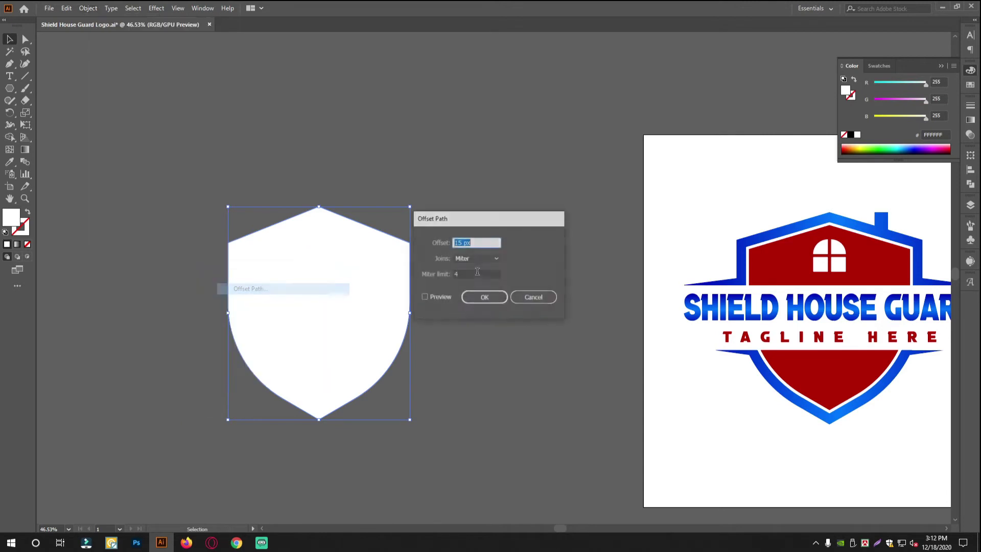
left_click(426, 297)
left_click(474, 241)
key("Up")
key("Up")
key("Up")
key("Up")
key("Up")
key("Up")
key("Up")
key("Up")
key("Up")
key("Up")
key("Up")
key("Up")
key("Up")
key("Up")
key("Up")
key("Up")
key("Up")
key("Up")
key("Up")
key("Up")
key("Up")
key("Up")
key("Up")
key("Up")
key("Up")
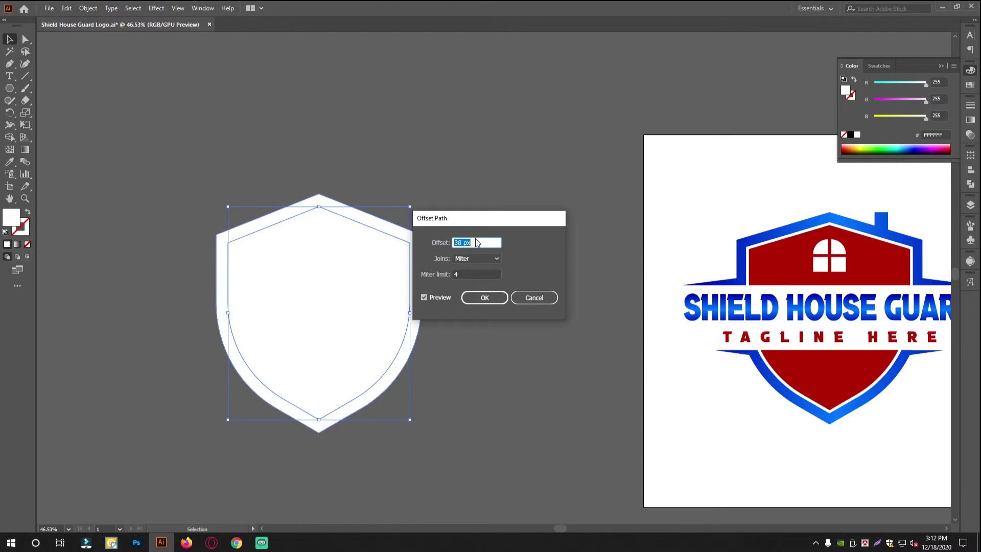
left_click(485, 298)
Select all three nested shields and swap their fill and stroke to turn them into white outlines
left_click(376, 247)
left_click(383, 225)
left_click(551, 322)
left_click_drag(550, 321, 126, 231)
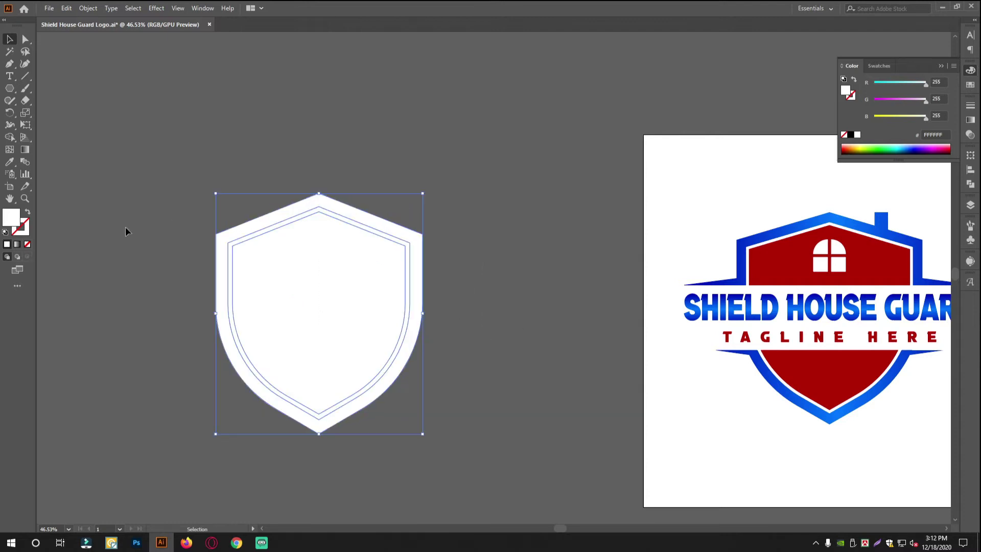
left_click(28, 211)
left_click(144, 197)
Combine the two outer shield outlines into a compound path and swap its fill and stroke for a solid white border
scroll(332, 248, "up", 2)
mouse_move(407, 222)
left_mouse_down()
mouse_move(347, 219)
mouse_move(334, 249)
mouse_move(329, 232)
left_mouse_up()
left_click_drag(340, 232, 348, 252)
left_click_drag(373, 253, 342, 257)
left_click(338, 257)
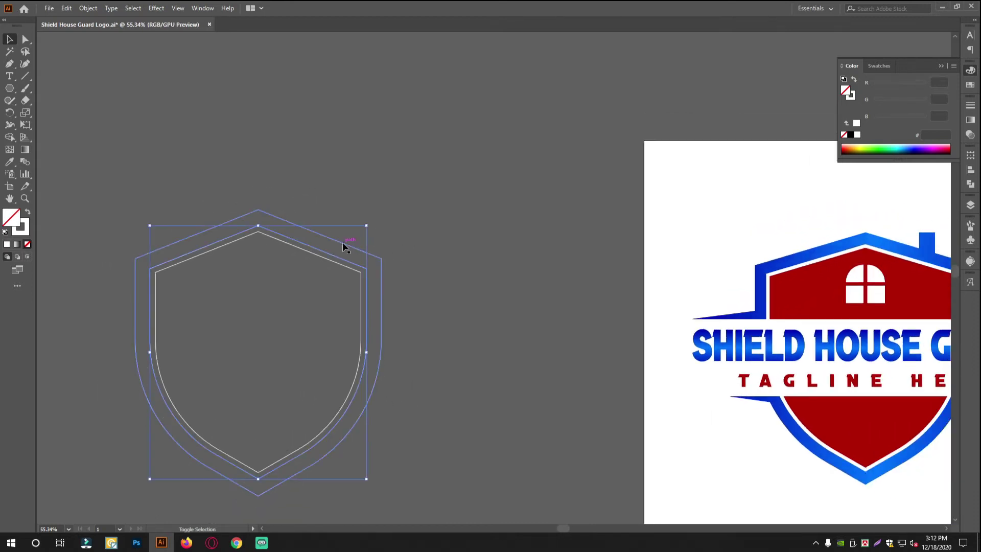
left_click(345, 246, "shift")
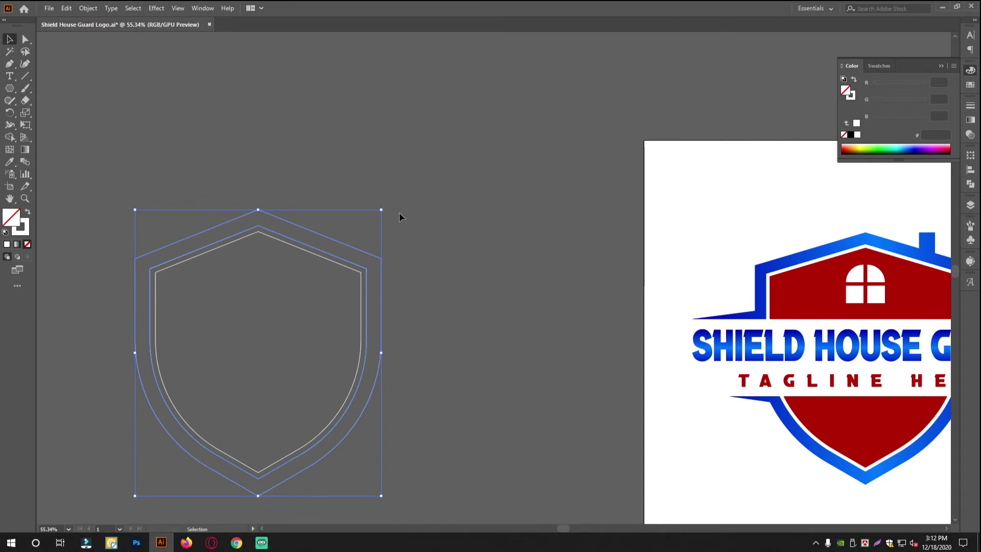
scroll(400, 213, "down", 2)
right_click(398, 160)
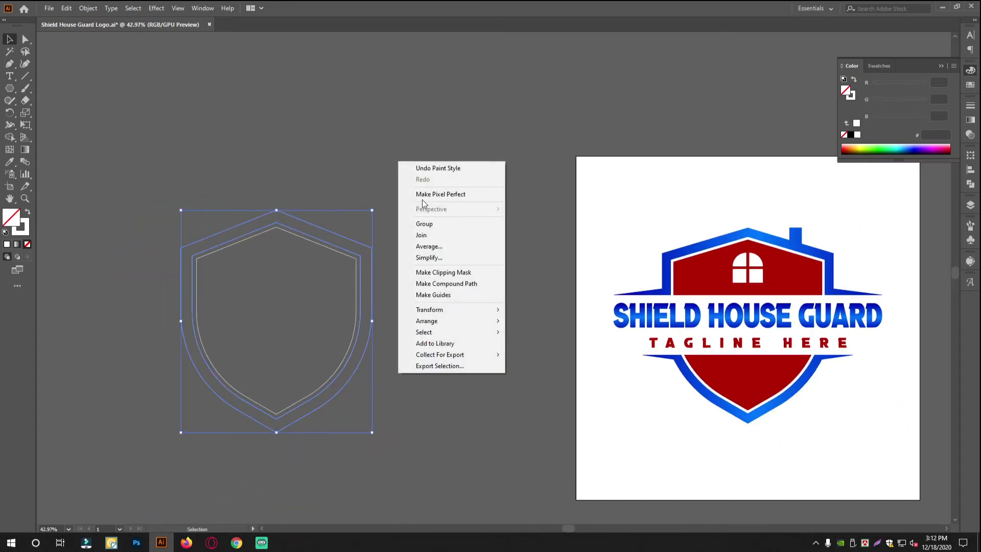
left_click(443, 284)
left_click(28, 213)
left_click(393, 222)
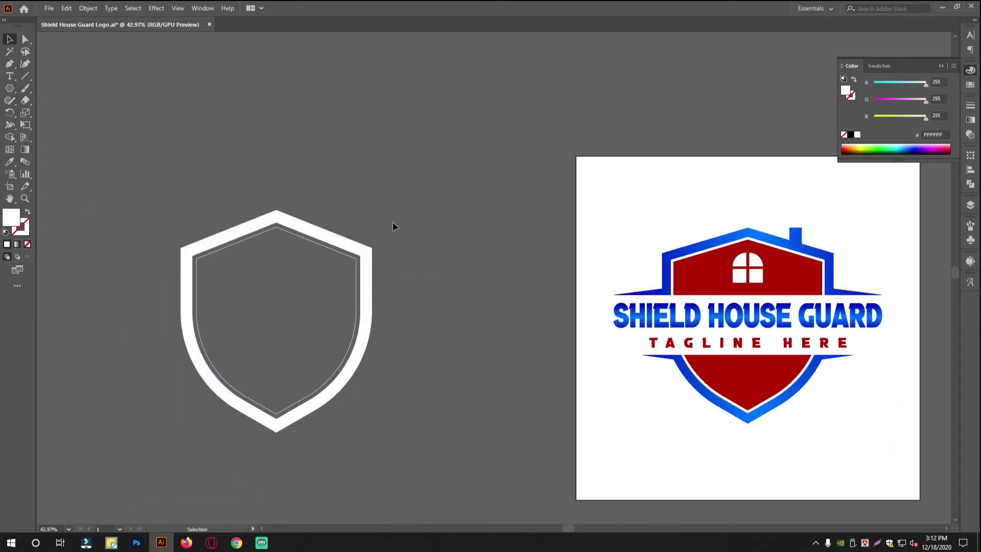
Swap the fill and stroke of the innermost shield to make it solid white
scroll(401, 268, "up", 1)
left_click(335, 250)
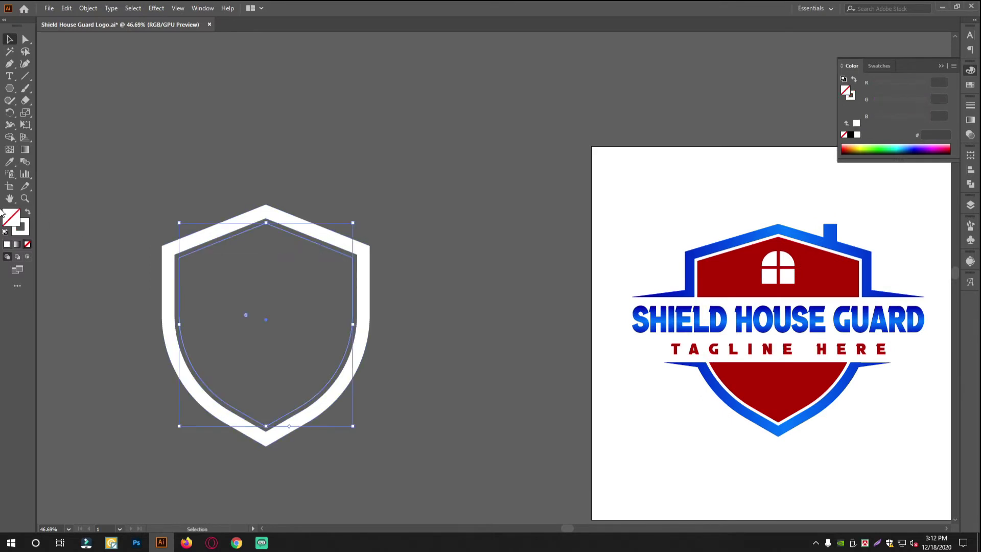
left_click(28, 212)
left_click(210, 168)
Draw a white horizontal rectangle across the middle of the shield, extending beyond both of its sides
left_click_drag(357, 275, 314, 265)
mouse_move(341, 298)
left_mouse_down()
mouse_move(346, 266)
mouse_move(361, 261)
left_mouse_up()
mouse_move(370, 240)
left_mouse_down()
mouse_move(357, 249)
mouse_move(405, 213)
left_mouse_up()
scroll(384, 236, "up", 1)
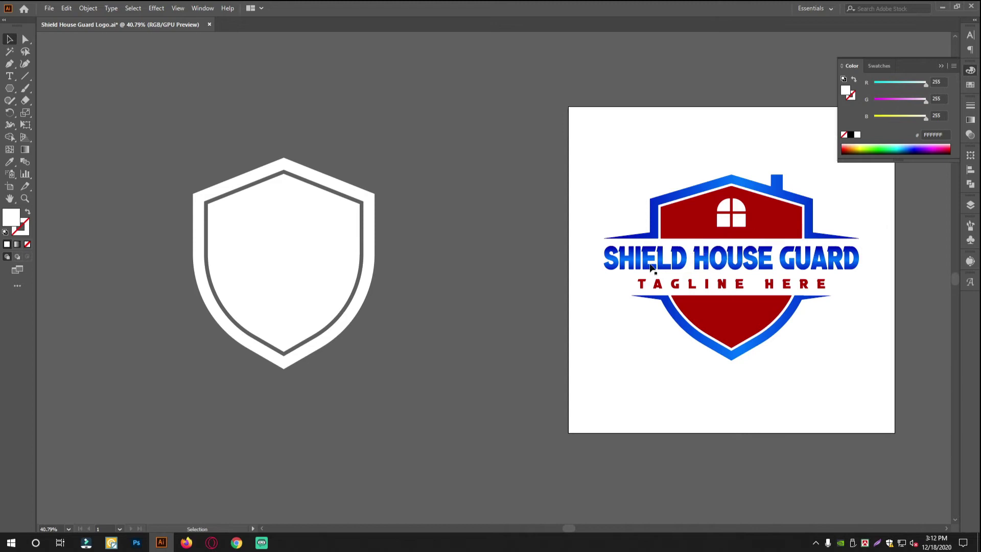
left_click_drag(10, 88, 64, 91)
mouse_move(153, 236)
left_mouse_down()
mouse_move(337, 286)
mouse_move(456, 288)
mouse_move(429, 295)
left_mouse_up()
Align the rectangle and all shield shapes to a common horizontal center
key("v")
left_click_drag(304, 121, 435, 422)
left_click(969, 172)
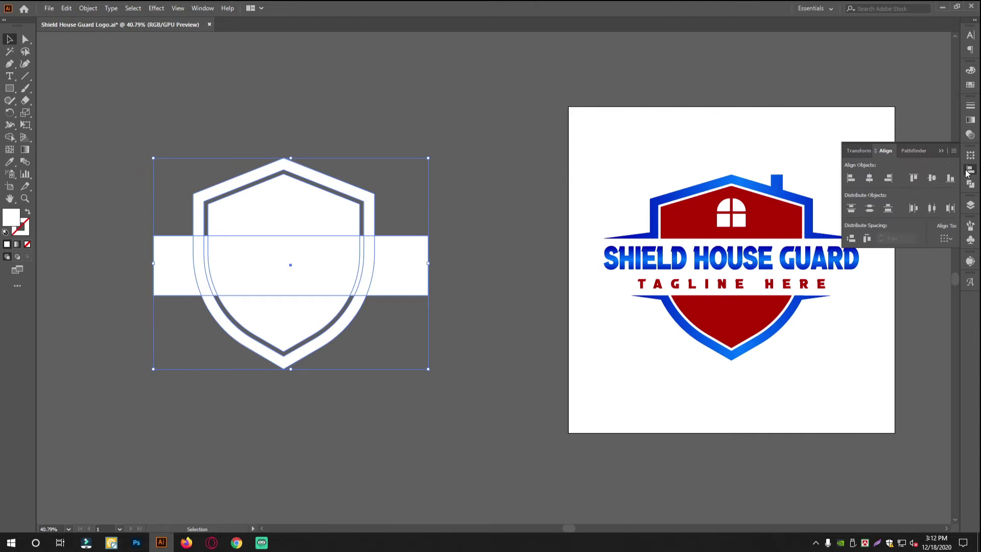
left_click(869, 179)
left_click(413, 370)
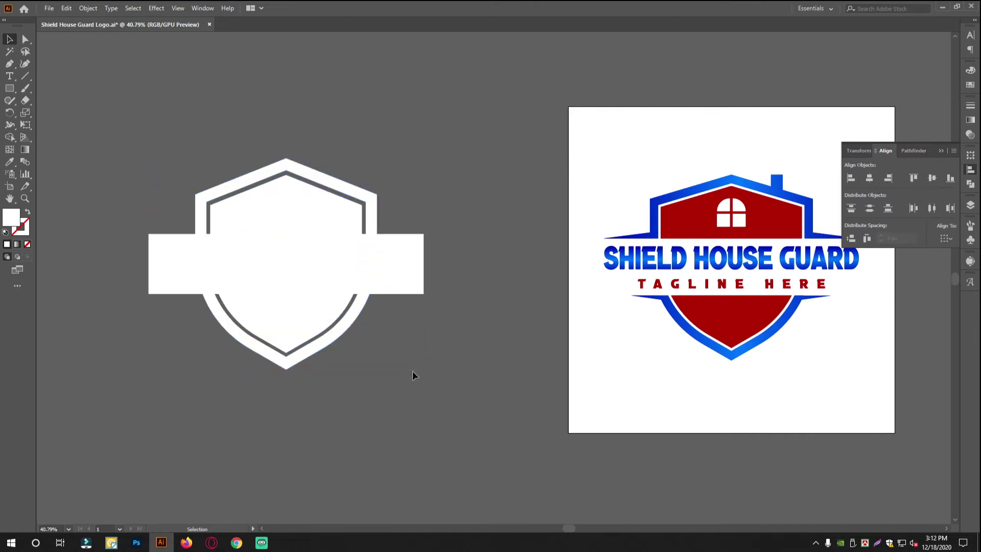
left_click(355, 242)
left_click(305, 260)
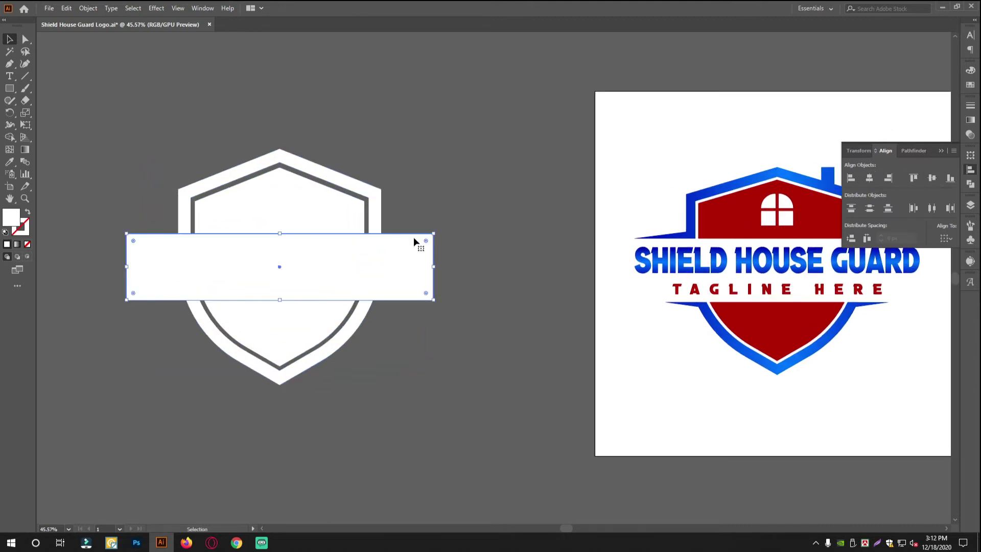
left_click(456, 245)
left_click(400, 257)
left_click(510, 270)
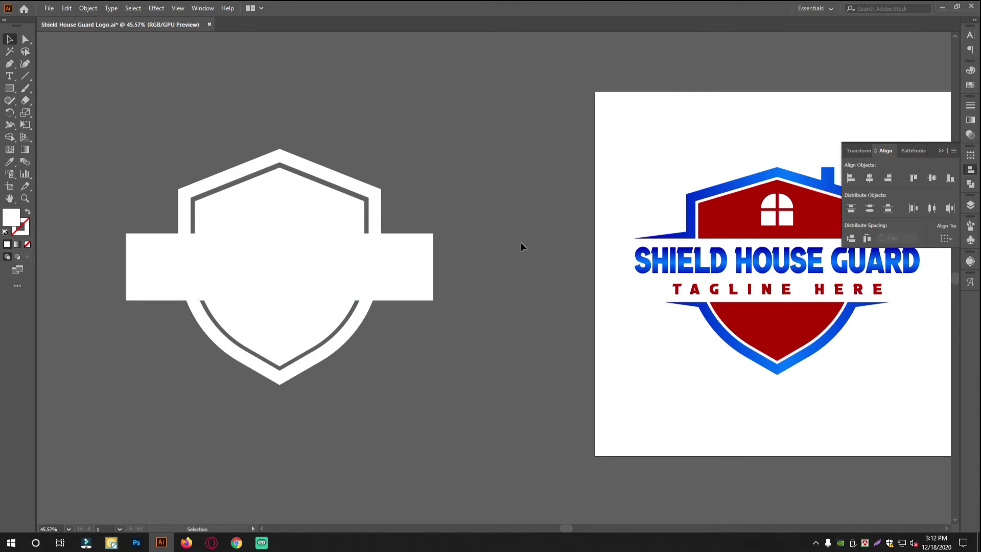
Draw a triangular spike with the Pen tool from the banner's upper-left corner to the inner edge of the shield's left border
left_click(299, 238, "ctrl")
left_click_drag(231, 240, 420, 244)
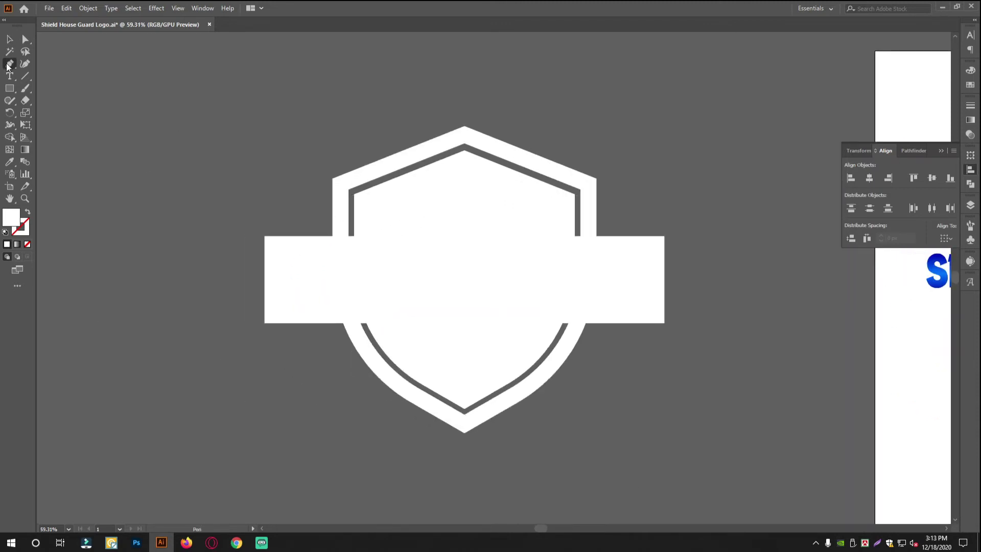
left_click_drag(164, 181, 183, 190)
left_click_drag(309, 234, 445, 245)
left_click_drag(235, 328, 303, 309)
left_click_drag(301, 311, 445, 287)
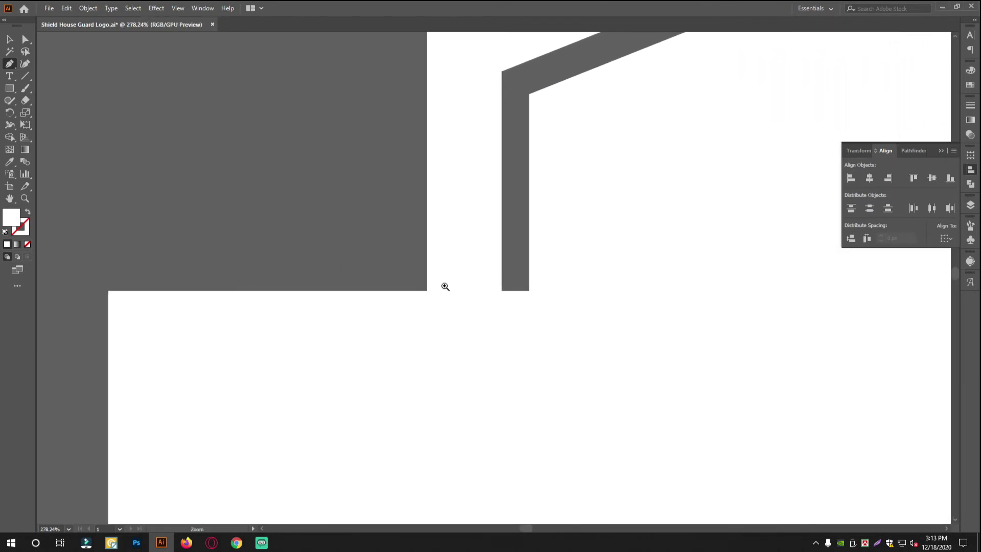
left_click(502, 291)
left_click(109, 292, "shift")
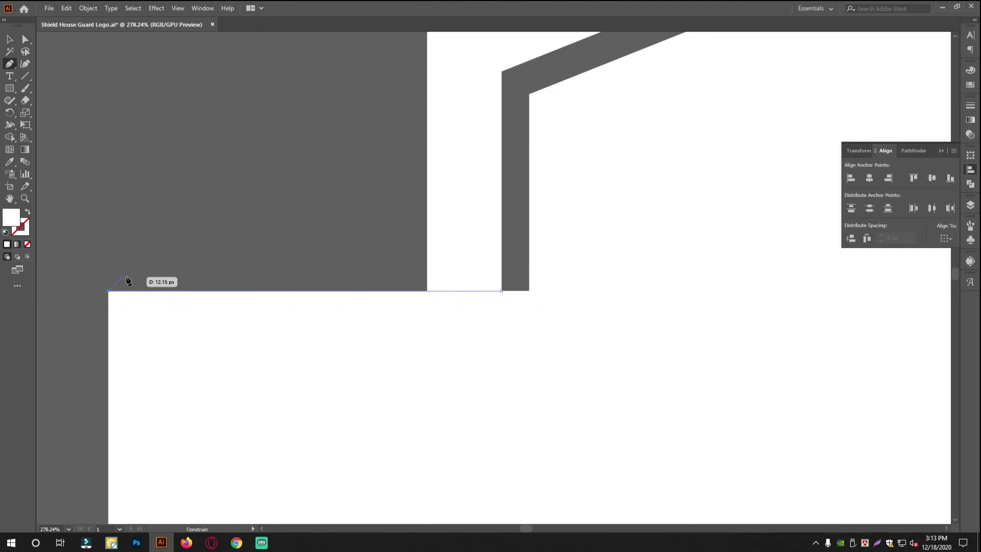
left_click(502, 220)
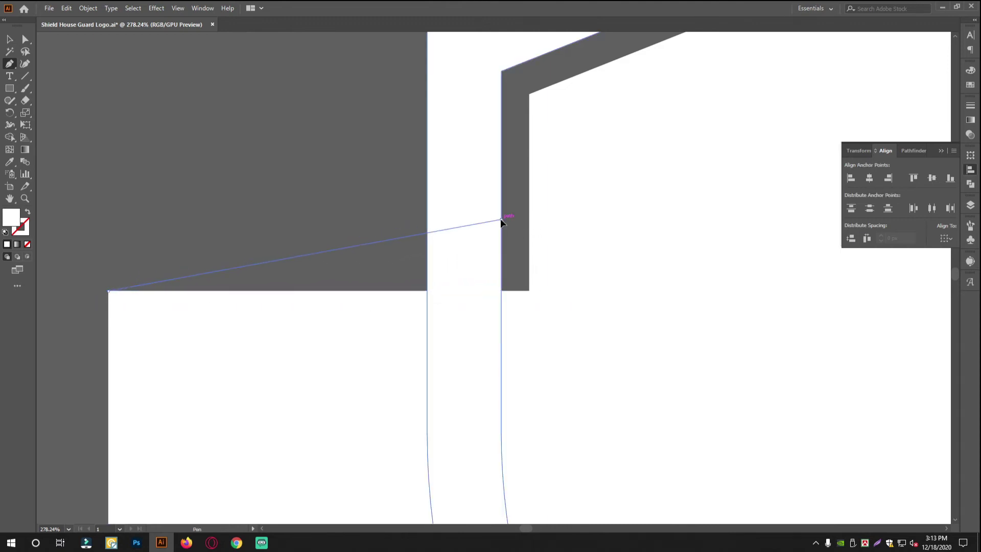
left_click(502, 291)
Draw a shorter triangular spike with the Pen tool below the banner's lower edge, ending on the shield's left border
scroll(397, 274, "down", 5)
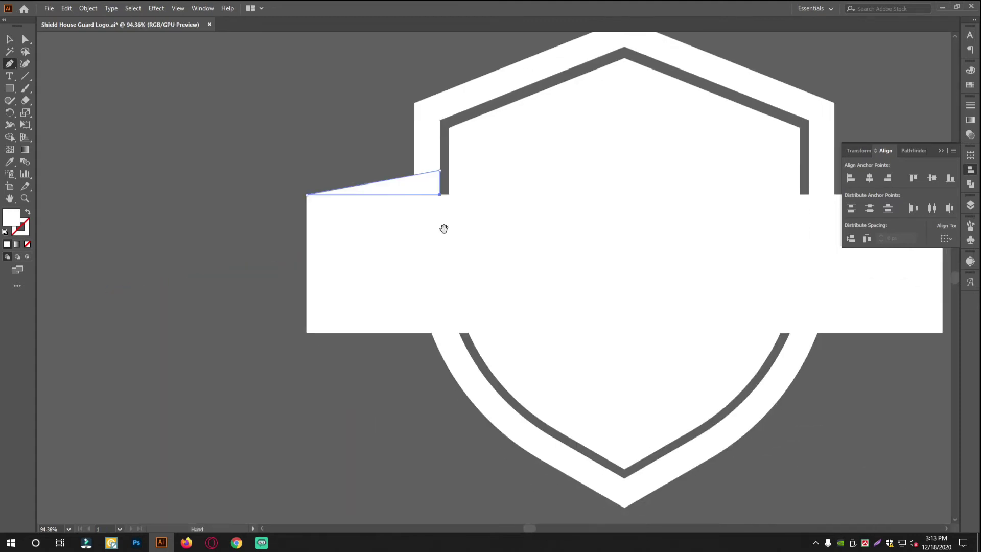
scroll(428, 342, "up", 4)
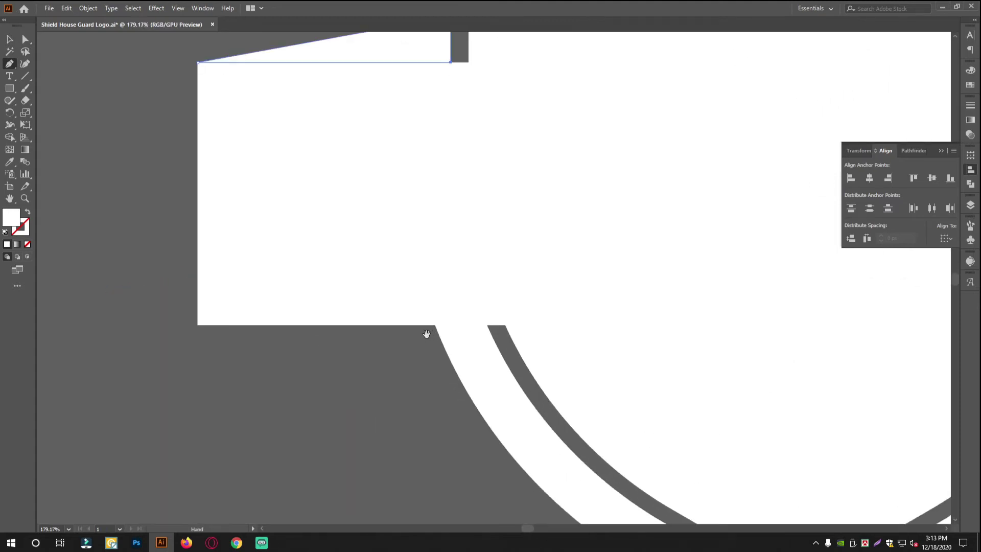
left_click(486, 326)
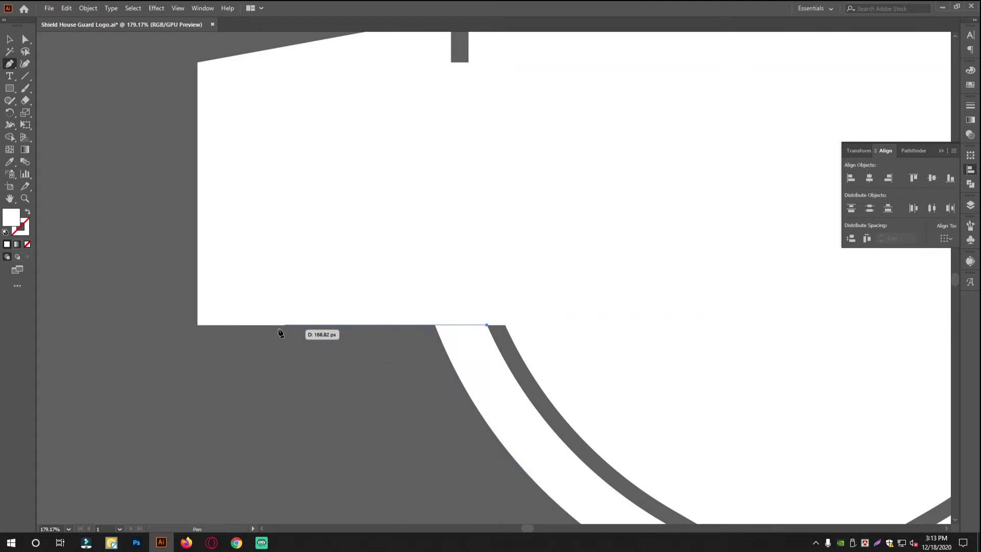
left_click(296, 325)
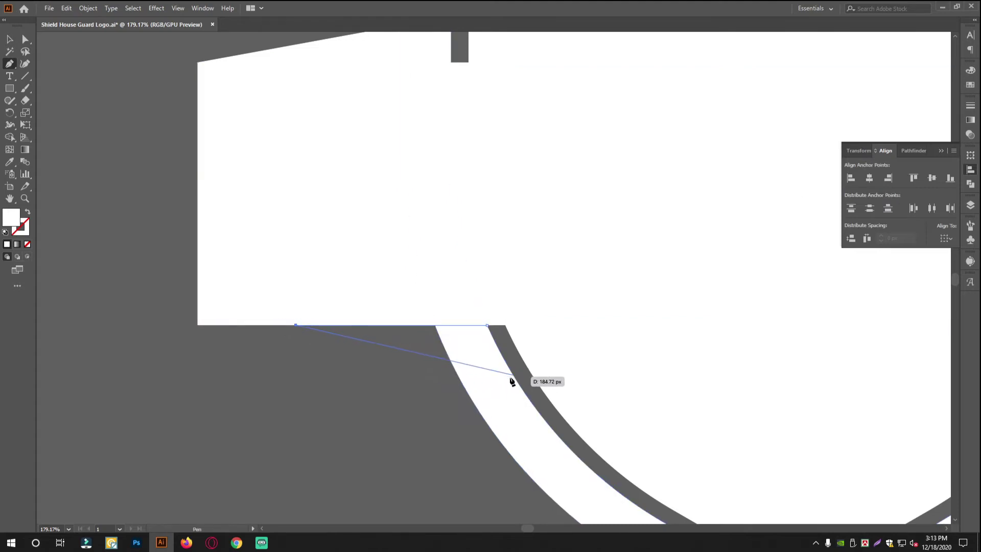
left_click(502, 376)
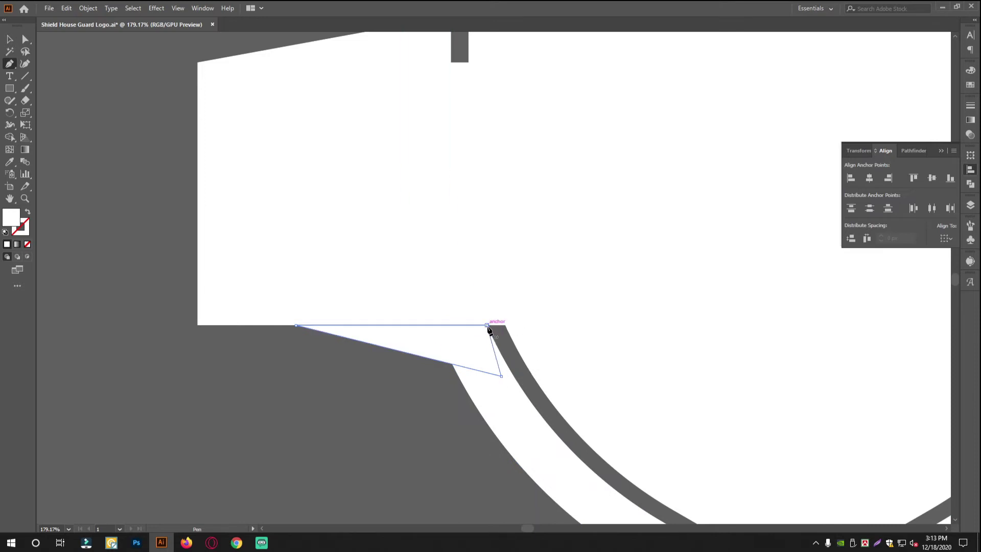
scroll(453, 245, "down", 5)
Subtract the banner rectangle from the innermost shield with Minus Front, keeping a copy of the rectangle in place
left_click(9, 39)
left_click(144, 85)
scroll(414, 233, "up", 2)
scroll(484, 253, "down", 1)
left_click(569, 258)
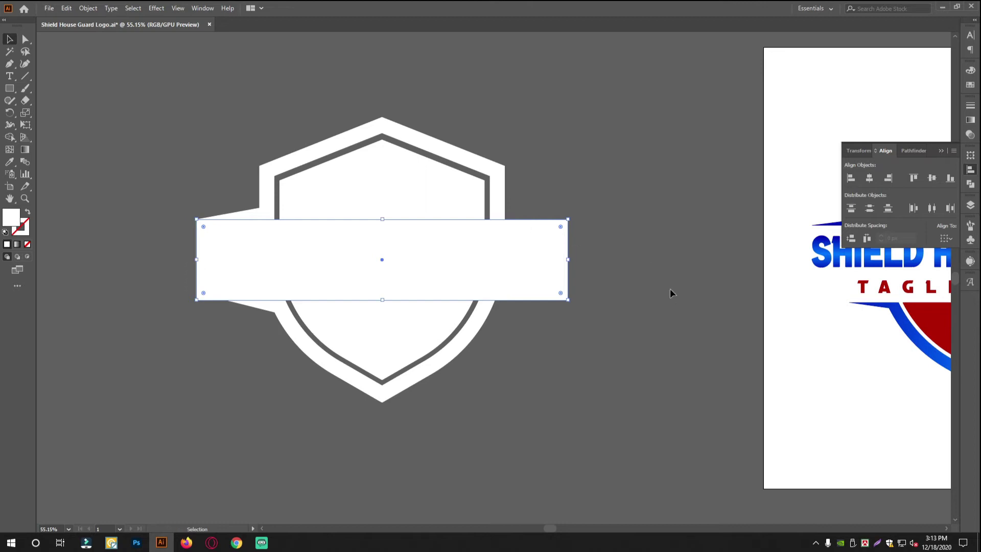
left_click_drag(547, 258, 567, 360)
key("ctrl+z")
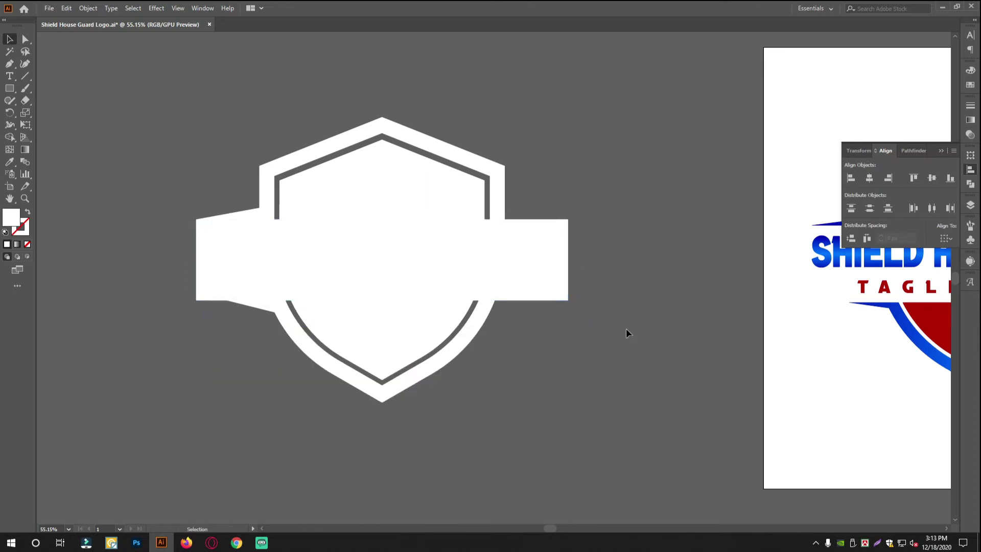
left_click(418, 191, "shift")
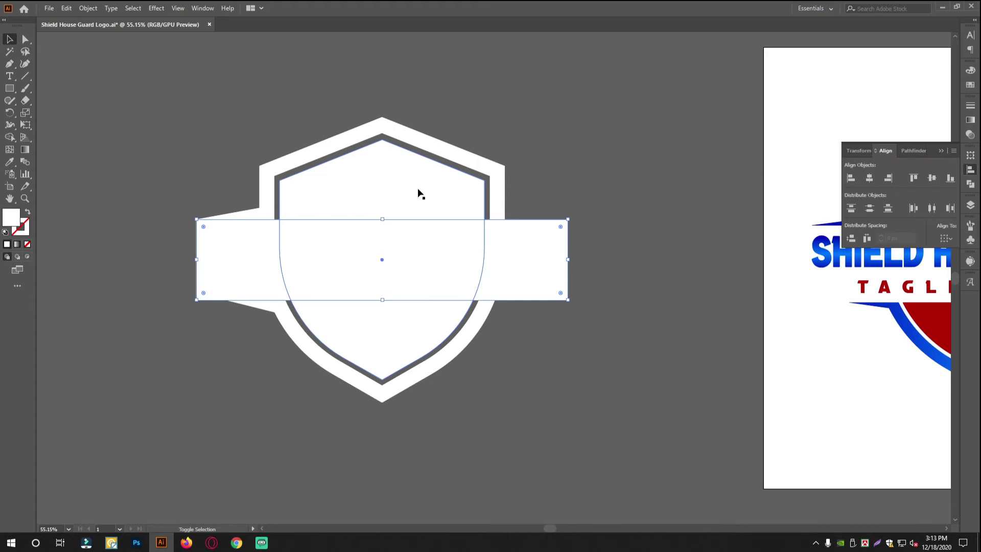
left_click(973, 184)
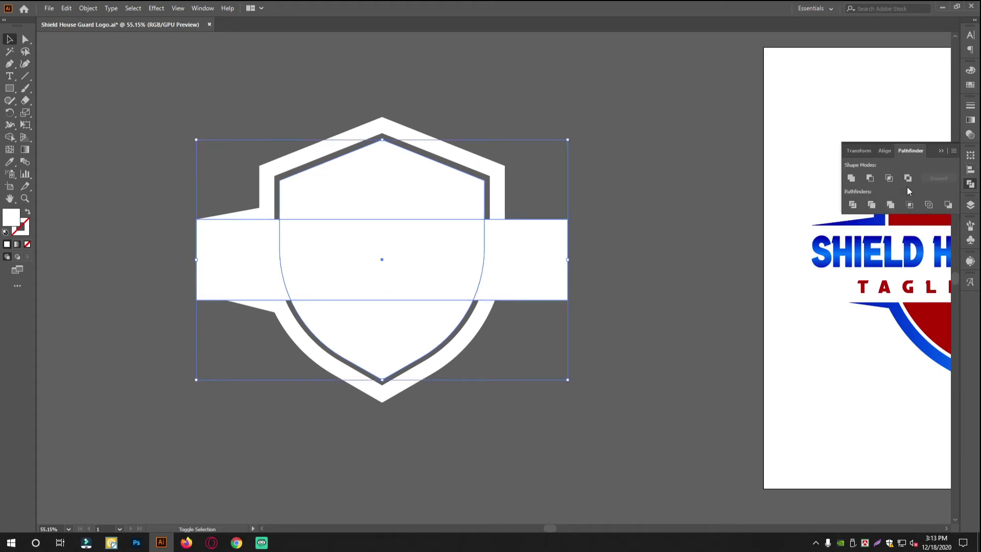
left_click(868, 178)
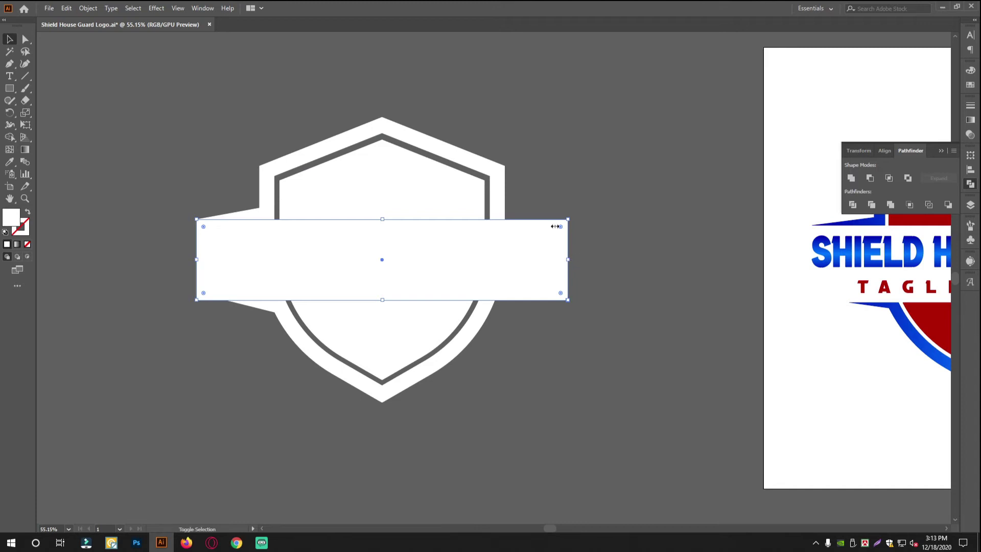
Subtract the remaining banner rectangle from the outer shield border with Minus Front
left_click(486, 162, "shift")
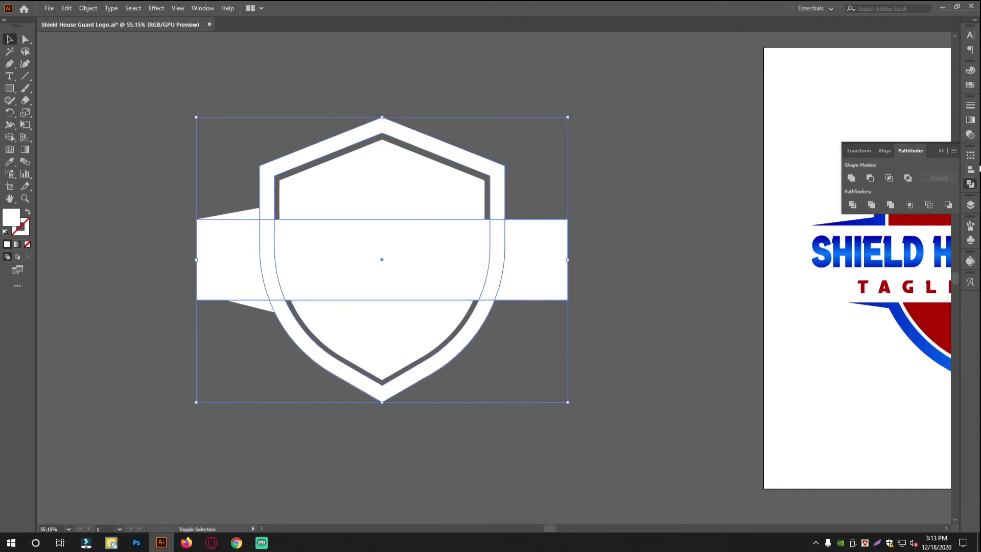
left_click(869, 181)
left_click(637, 315)
Create a copy of the two left spikes reflected across the vertical axis and move it to the shield's right side
left_click_drag(401, 202, 432, 210)
left_click_drag(524, 270, 418, 269)
left_click_drag(252, 284, 217, 298)
left_click_drag(217, 298, 230, 292)
left_click_drag(295, 284, 280, 283)
left_click(280, 284, "alt")
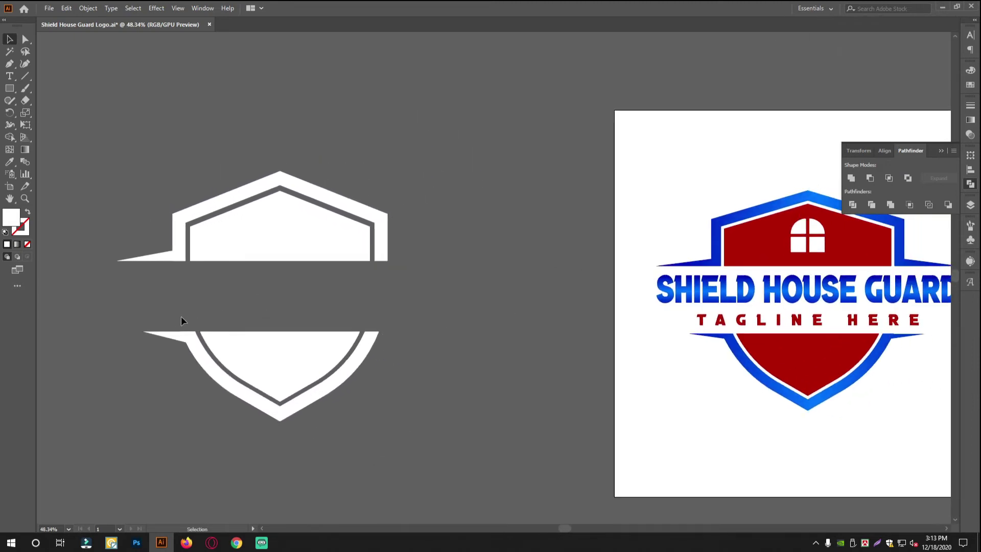
right_click(172, 211)
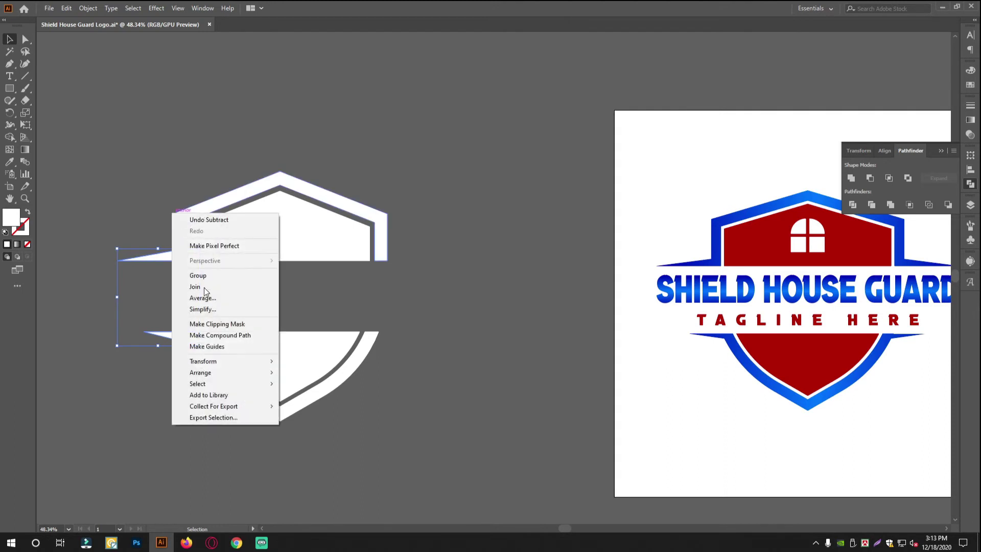
mouse_move(271, 361)
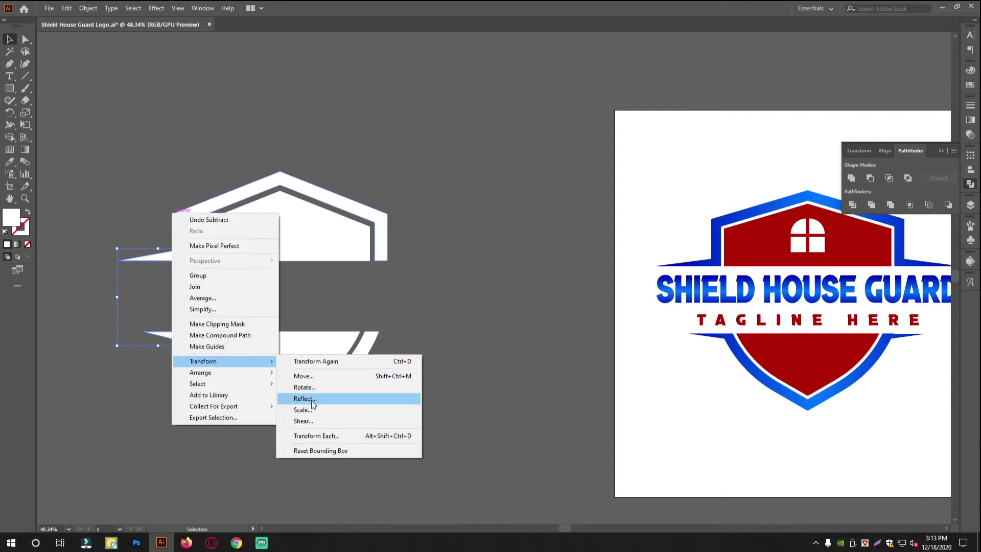
left_click(311, 400)
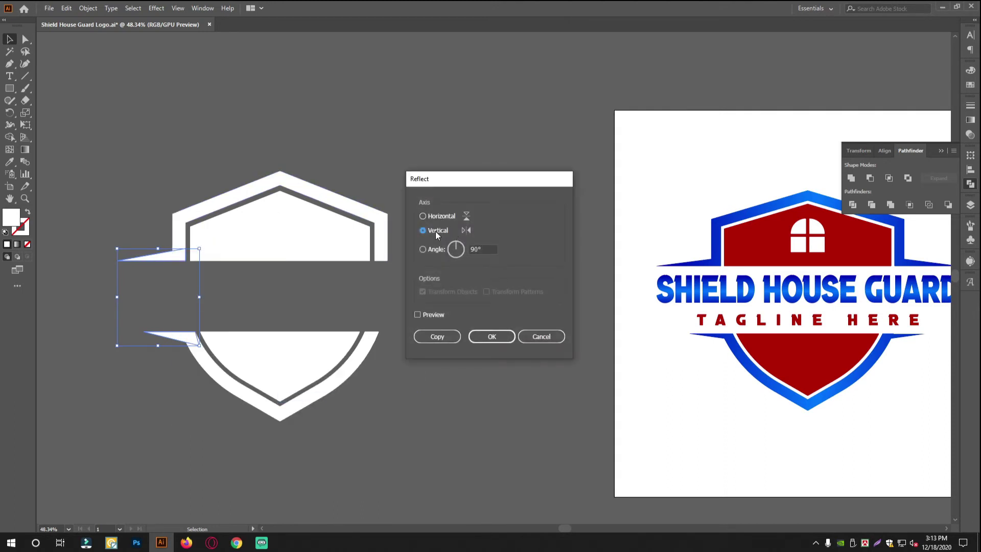
left_click(433, 337)
scroll(204, 274, "up", 2)
left_click_drag(104, 248, 475, 247)
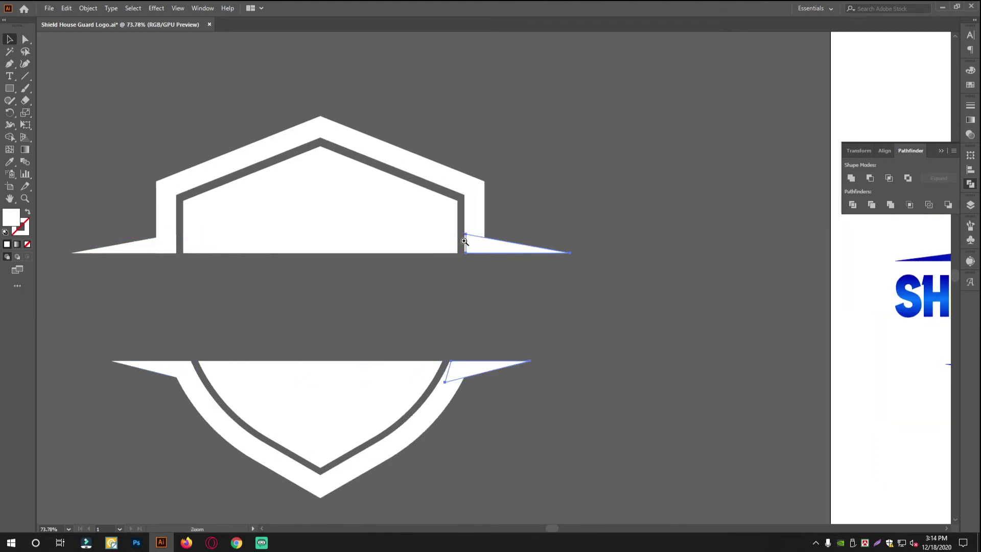
Fine-tune the mirrored spikes' position so they meet the inner edge of the shield's right border
scroll(465, 241, "up", 10)
left_click_drag(349, 319, 330, 326)
left_click_drag(271, 333, 477, 279)
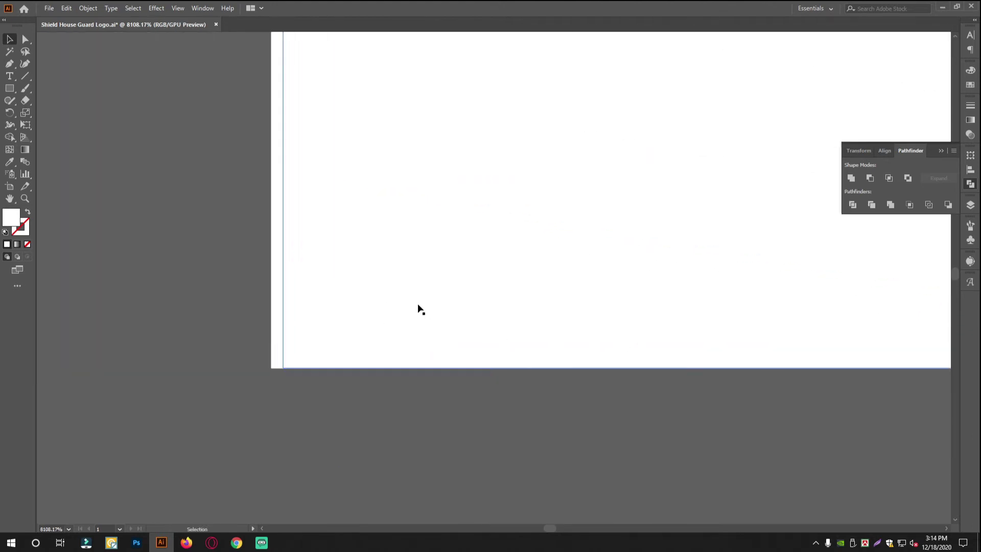
left_click_drag(494, 313, 127, 281)
left_click_drag(537, 350, 461, 109)
left_click(385, 400)
left_click_drag(349, 390, 670, 377)
left_click_drag(430, 280, 572, 286)
left_click_drag(285, 299, 386, 294)
left_click_drag(308, 252, 268, 252)
key("Right")
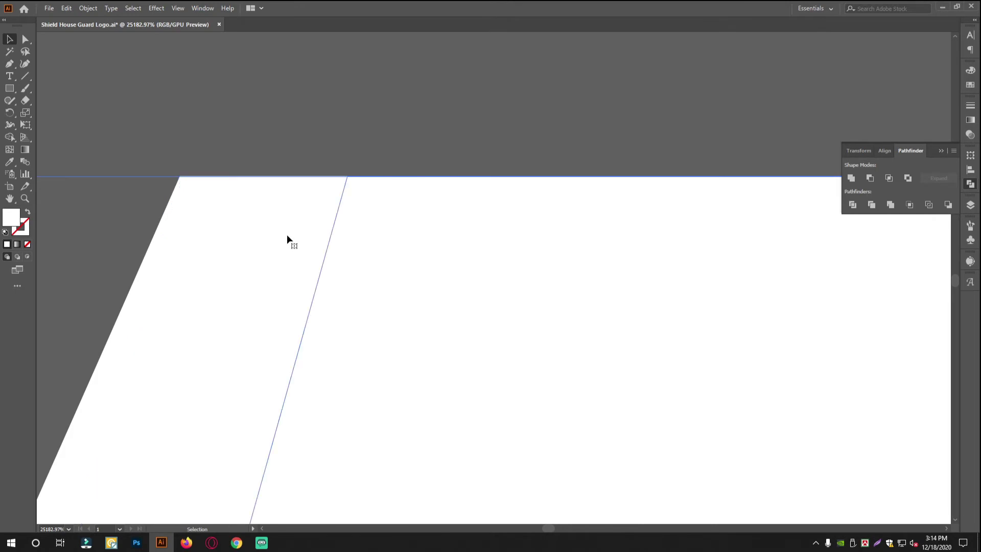
left_click_drag(422, 235, 256, 238)
scroll(256, 239, "down", 15)
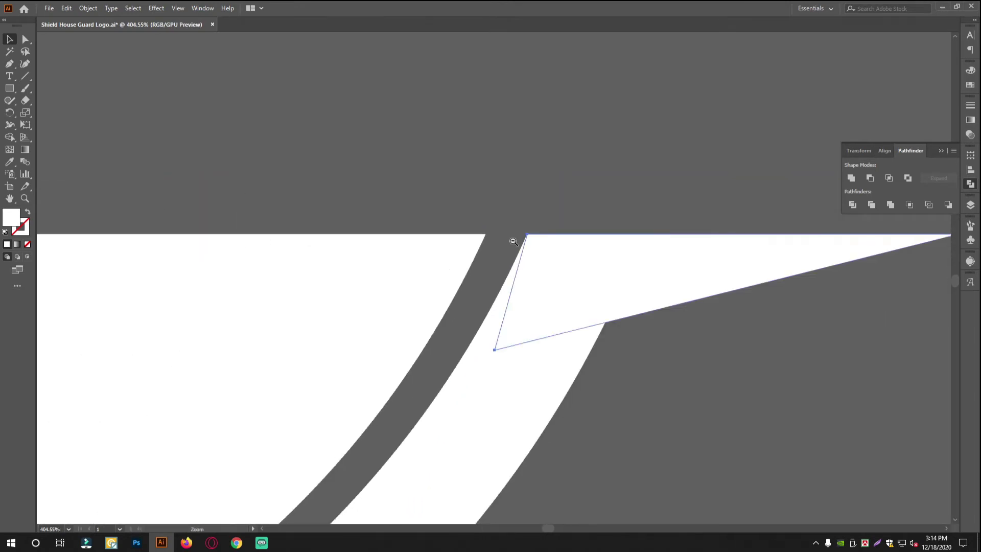
left_click(612, 239)
left_click_drag(612, 242, 487, 256)
scroll(452, 259, "down", 3)
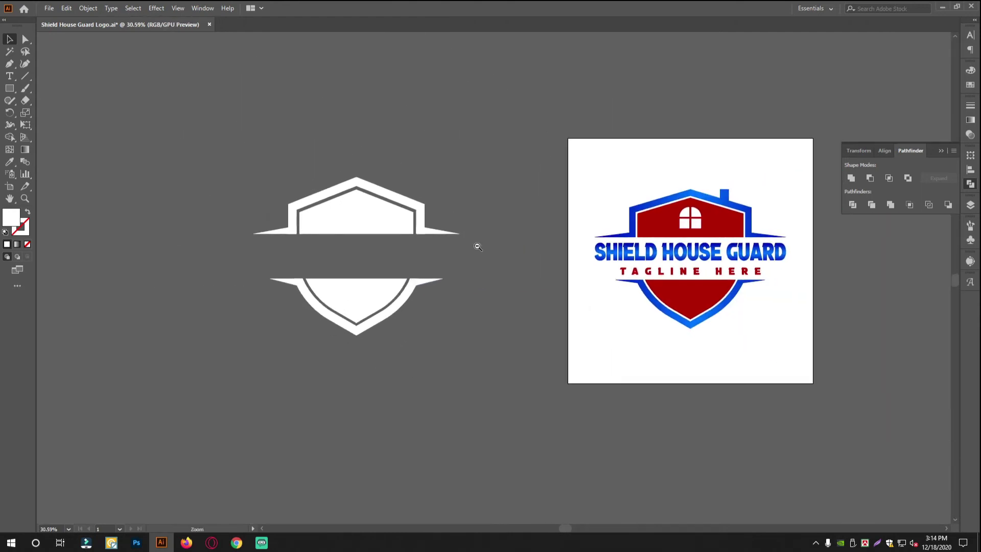
left_click_drag(386, 255, 401, 284)
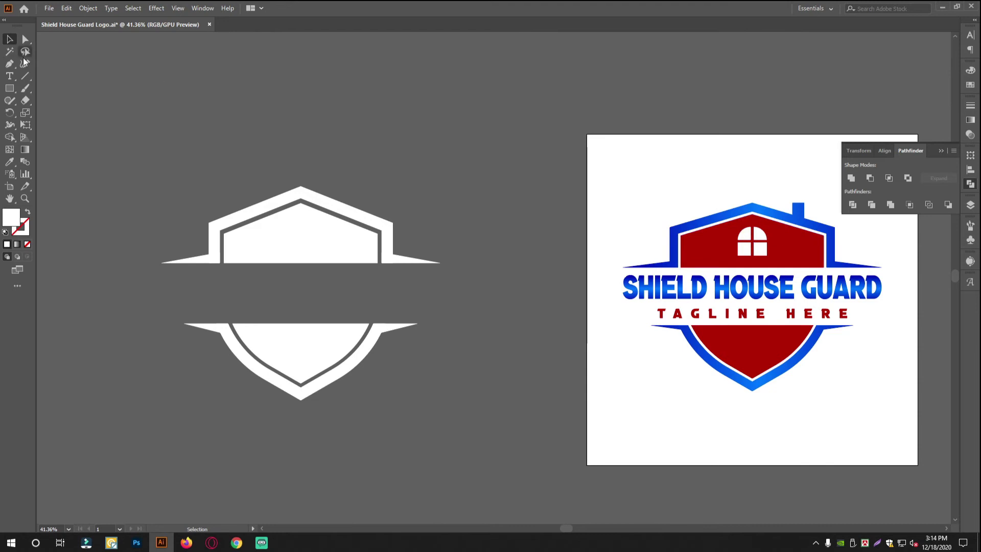
Draw a small white square above the shield and duplicate it into a two-by-two grid of window panes
key("z")
left_click(10, 89)
scroll(294, 157, "up", 3)
mouse_move(274, 124)
left_mouse_down()
mouse_move(265, 197)
mouse_move(315, 200)
mouse_move(298, 170)
mouse_move(362, 155)
left_mouse_up()
scroll(265, 195, "up", 3)
key("v")
key("ctrl+space")
left_click_drag(296, 139, 321, 209)
left_click_drag(434, 283, 291, 248)
left_click_drag(360, 255, 362, 185)
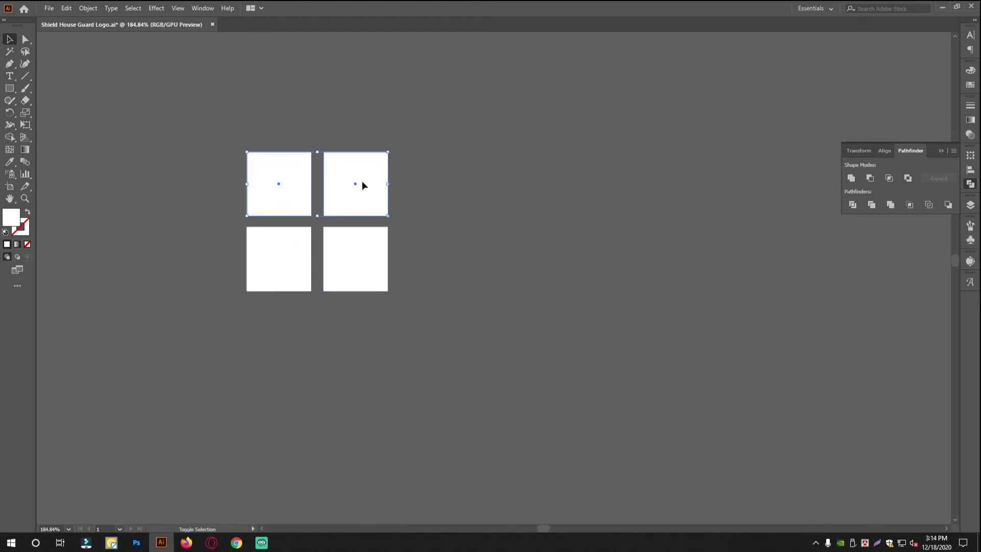
left_click(573, 211)
Round the outer top corners of the two upper window panes to form an arch
left_click(25, 40)
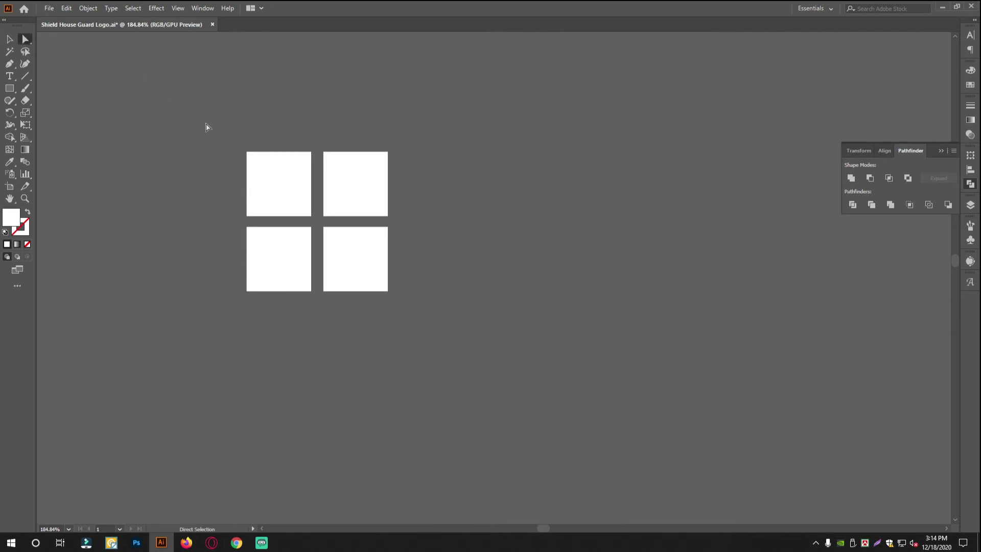
left_click_drag(240, 146, 253, 159)
left_click_drag(399, 173, 318, 219)
key("v")
left_click(327, 126)
Group the four window panes and place the window in the middle of the shield's upper section
left_click_drag(282, 141, 398, 289)
key("ctrl+g")
left_click(520, 278)
left_click_drag(470, 278, 400, 319)
left_click(393, 260)
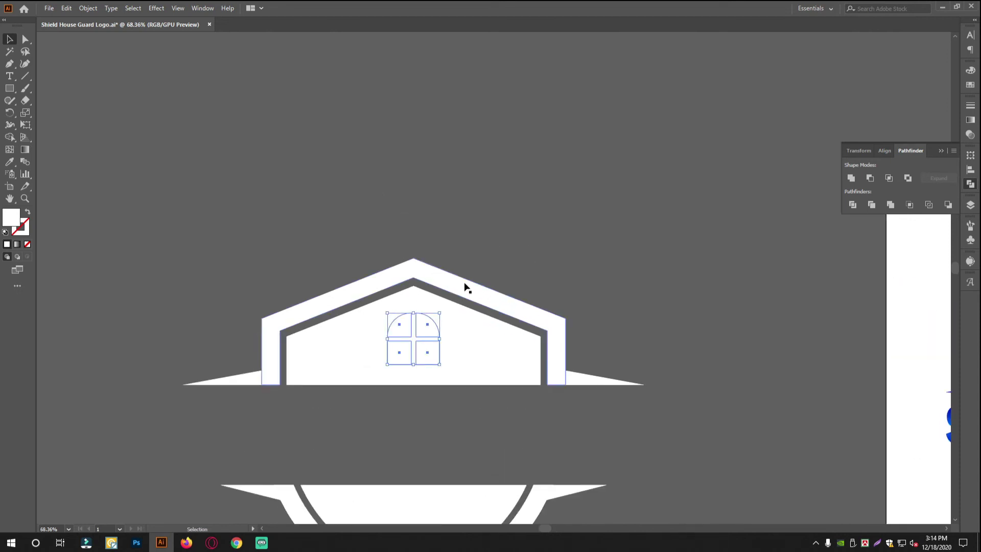
left_click_drag(620, 324, 436, 257)
left_click_drag(485, 310, 499, 328)
left_click(526, 325)
Draw a small white rectangle on the right roof slope of the shield as a chimney
left_click_drag(497, 307, 449, 340)
left_click_drag(439, 277, 364, 312)
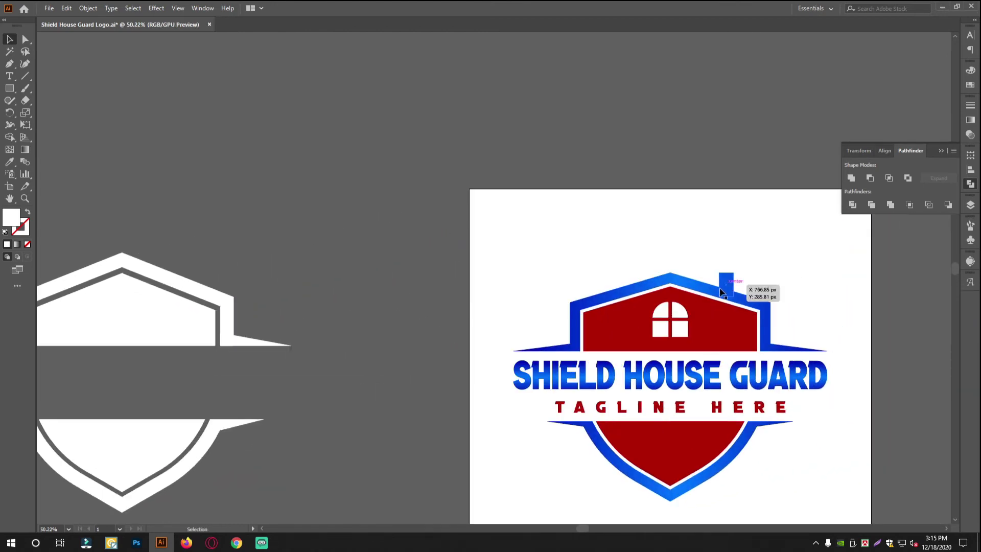
left_click_drag(441, 376, 516, 368)
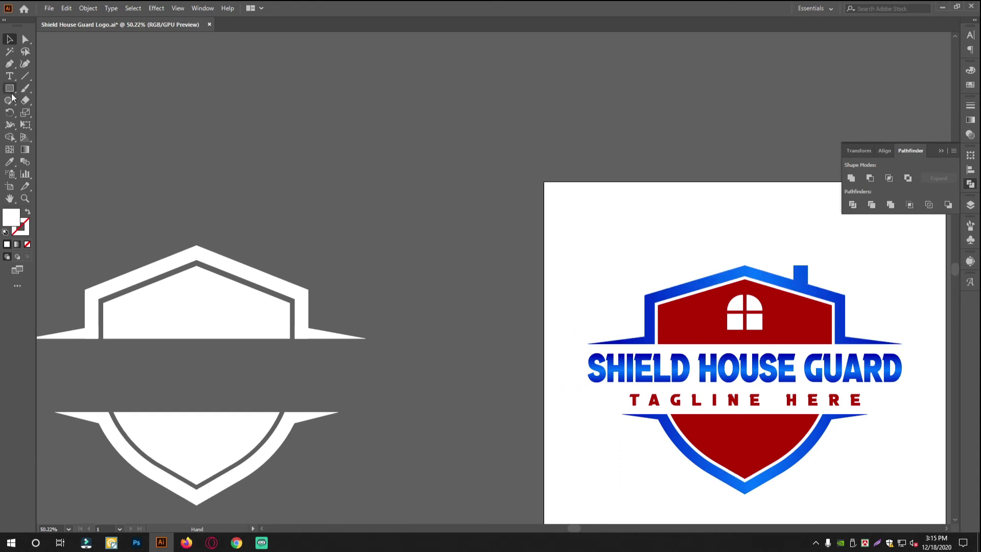
right_click(11, 86)
left_click(41, 88)
left_click_drag(246, 263, 315, 309)
left_click(11, 38)
left_click(409, 235)
left_click_drag(422, 252, 339, 245)
left_click(468, 235)
left_click_drag(408, 231, 313, 256)
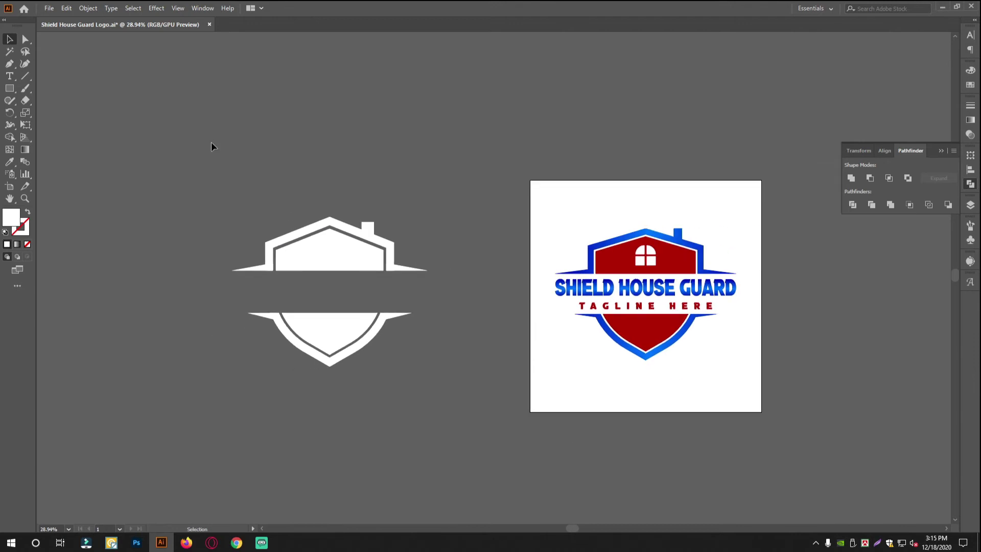
Try to align all the separate logo pieces to a common horizontal center
left_click_drag(406, 422, 419, 428)
left_click(327, 178)
left_click_drag(312, 177, 407, 194)
left_click(443, 313)
left_click(496, 342, "shift")
key("a")
left_click(637, 272)
left_click_drag(627, 316, 420, 268)
left_click_drag(612, 489, 614, 488)
left_click_drag(612, 426, 481, 342)
left_click(971, 170)
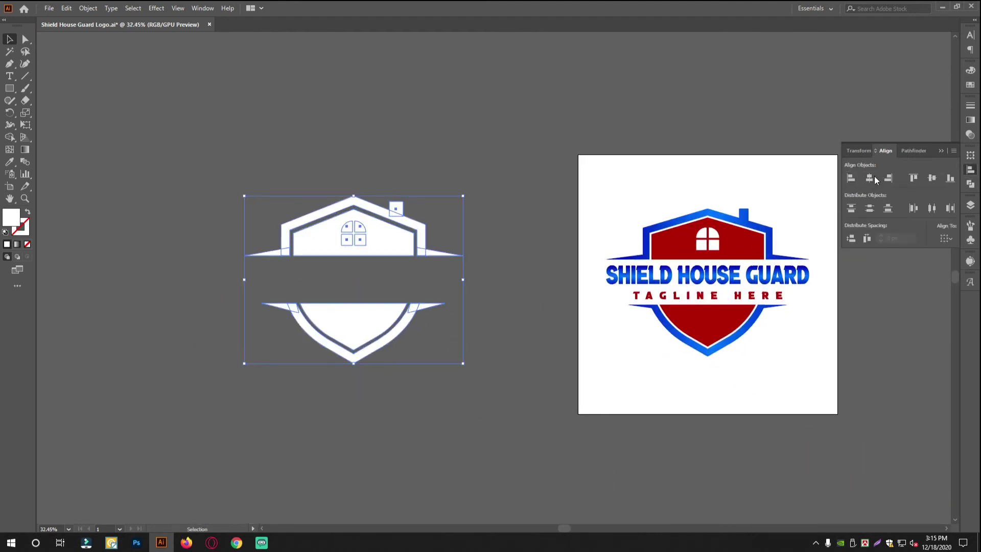
left_click(869, 179)
left_click(517, 277)
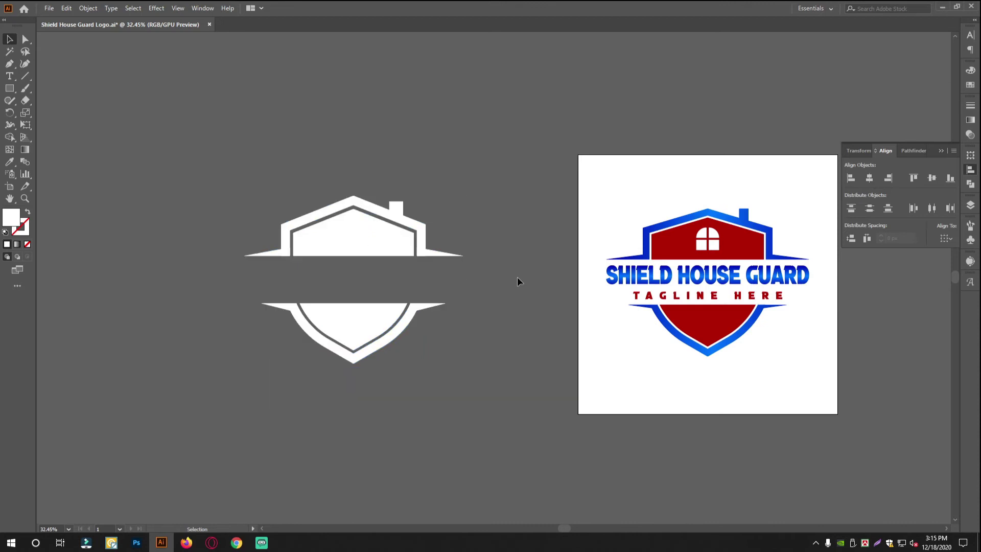
Group the outer shield border, the four side spikes and the chimney
scroll(402, 251, "up", 2)
left_click(435, 259)
left_click(235, 256, "shift")
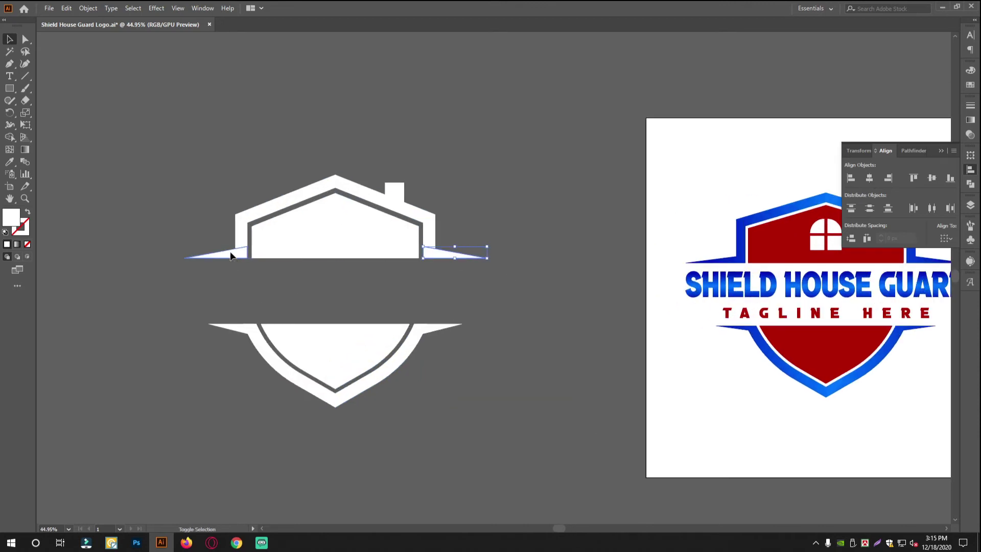
left_click(360, 334, "shift")
left_click(431, 329, "shift")
left_click(405, 353, "shift")
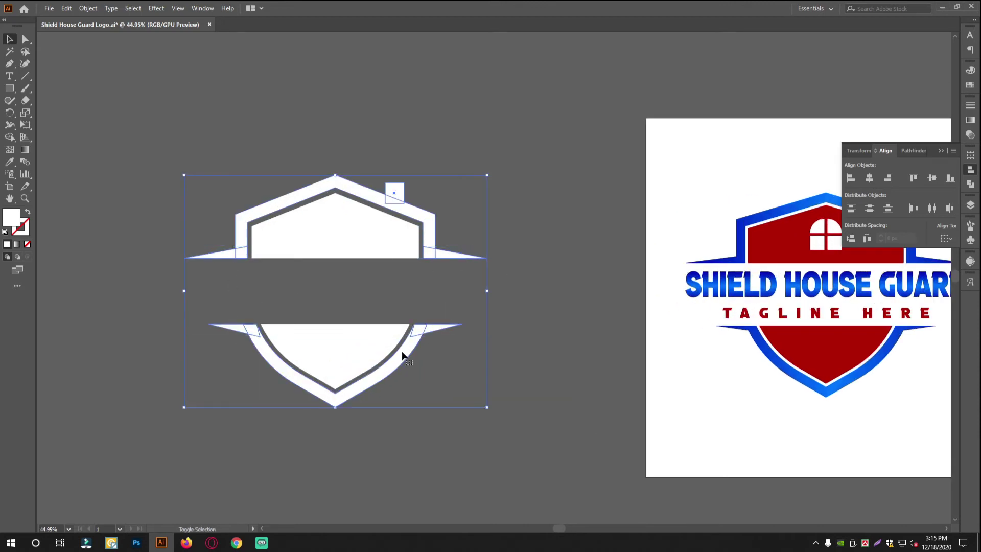
left_click(517, 349)
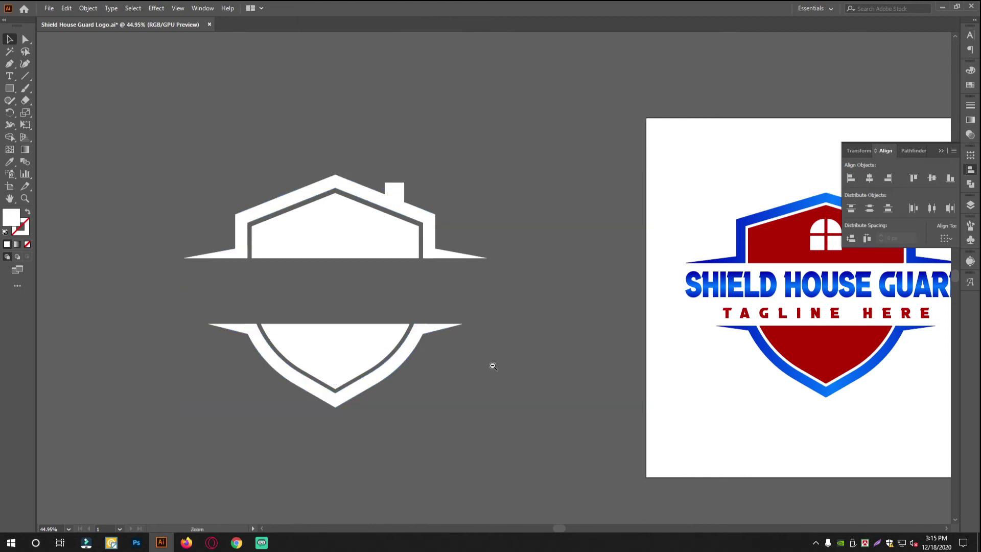
Align the outer group, the inner shield and the window to a common horizontal center
scroll(491, 366, "down", 2)
left_click_drag(268, 152, 513, 398)
left_click(872, 180)
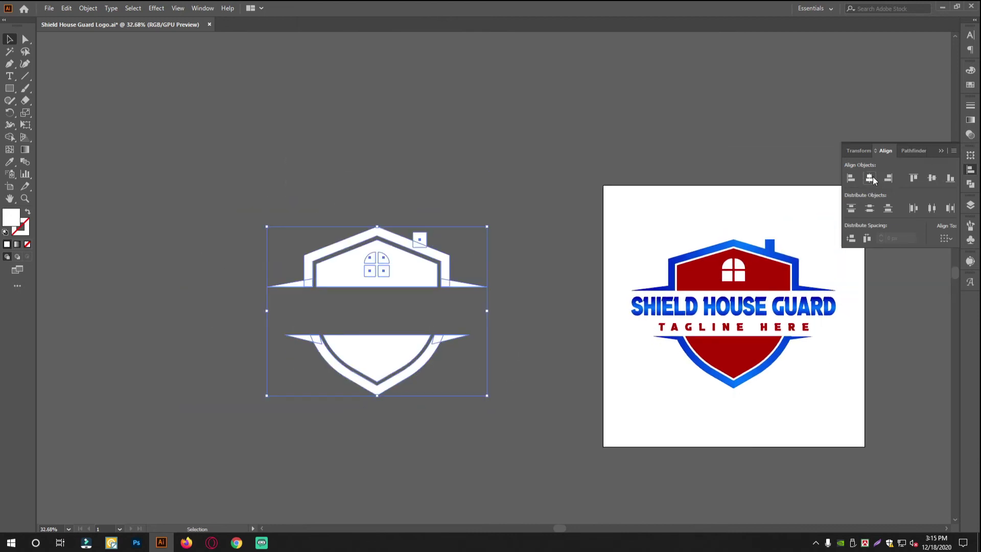
left_click(566, 176)
Fill the inner shield with the red sampled from the reference logo using the Eyedropper
scroll(343, 269, "up", 2)
left_click(440, 295)
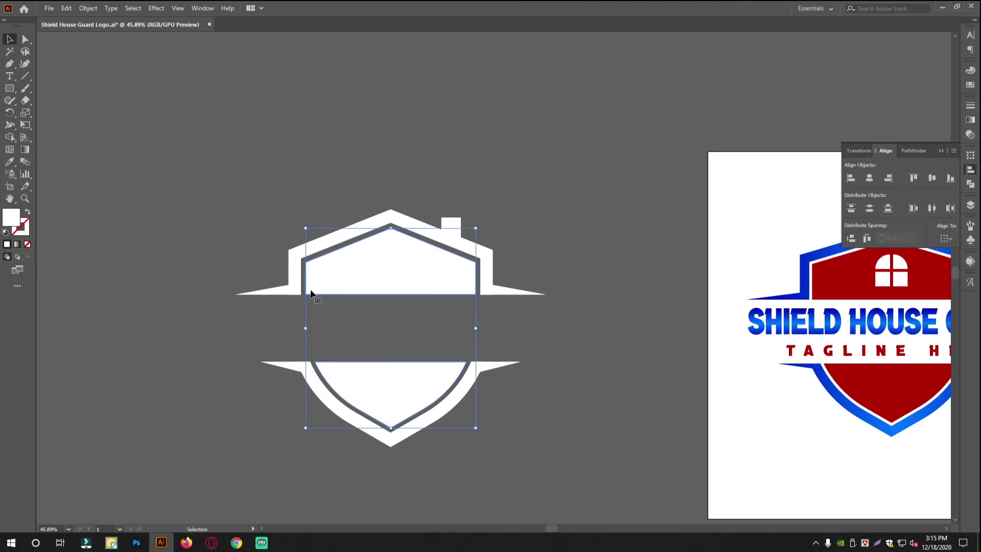
left_click(9, 162)
left_click(853, 254)
left_click(9, 40)
left_click(399, 255)
left_click(551, 183)
Fill the outer border, spikes and chimney group with the blue gradient sampled from the reference logo using the Eyedropper
left_click(457, 239)
left_click(9, 161)
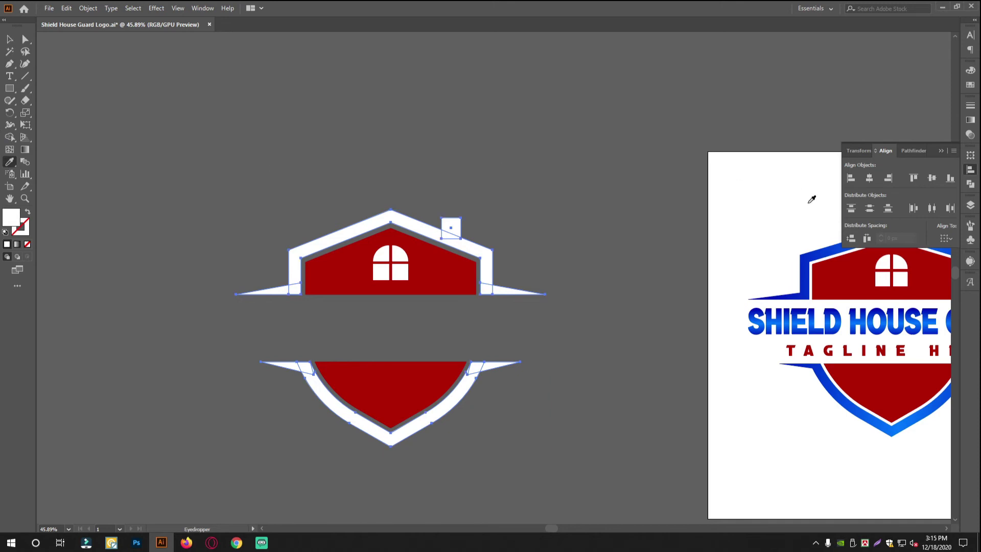
left_click(829, 248)
Darken the gradient's first color stop by lowering its RGB blue value
left_click(971, 121)
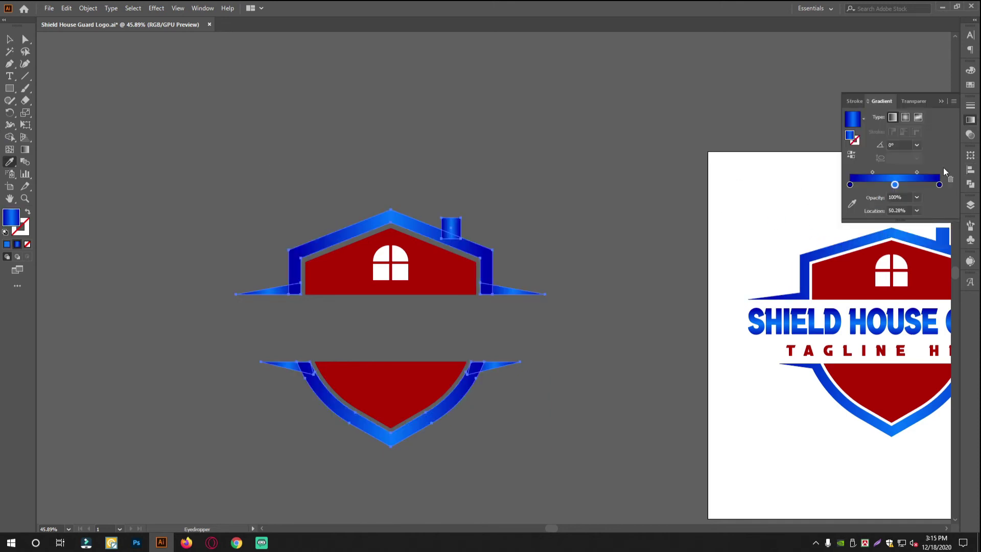
double_click(850, 185)
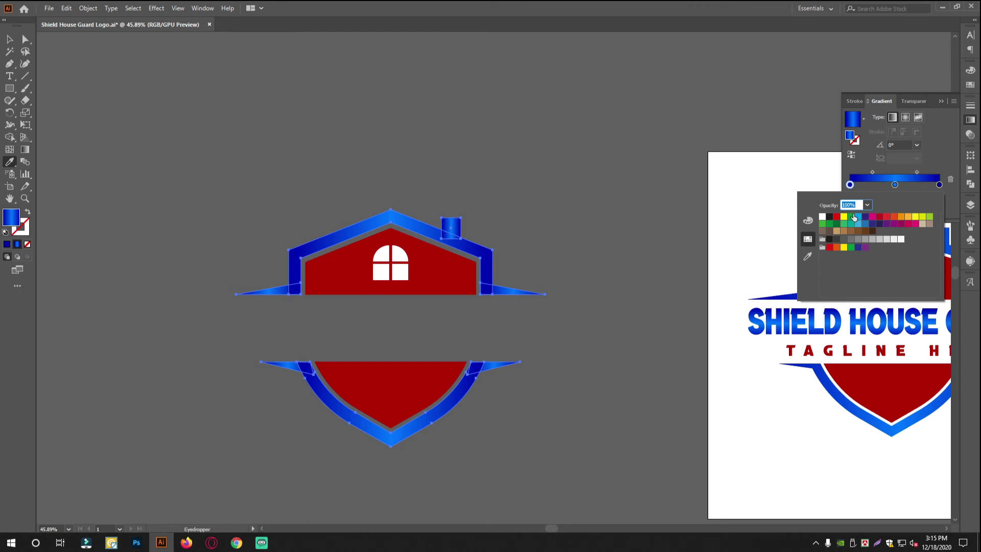
left_click(809, 221)
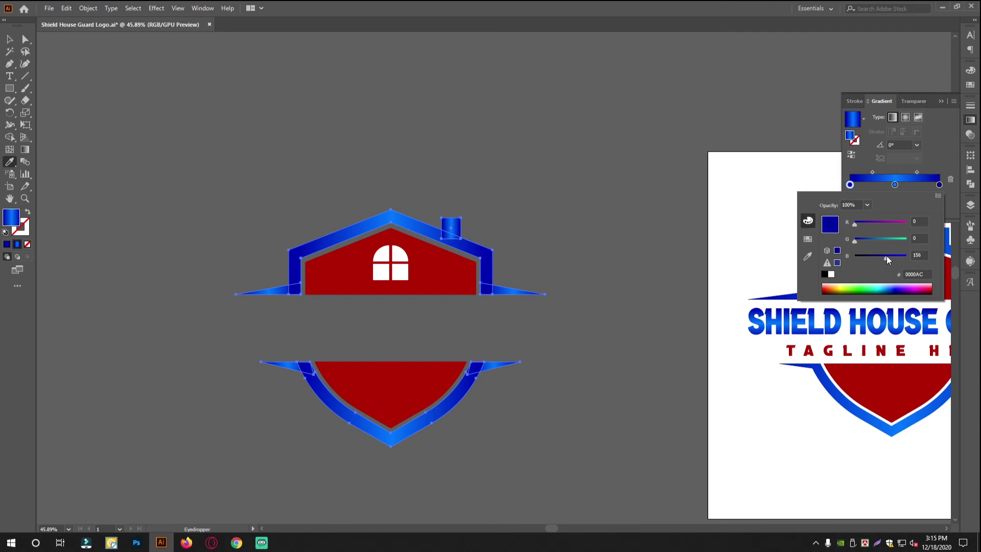
left_click_drag(886, 255, 884, 255)
left_click(918, 255)
double_click(918, 255)
type("15")
key("Return")
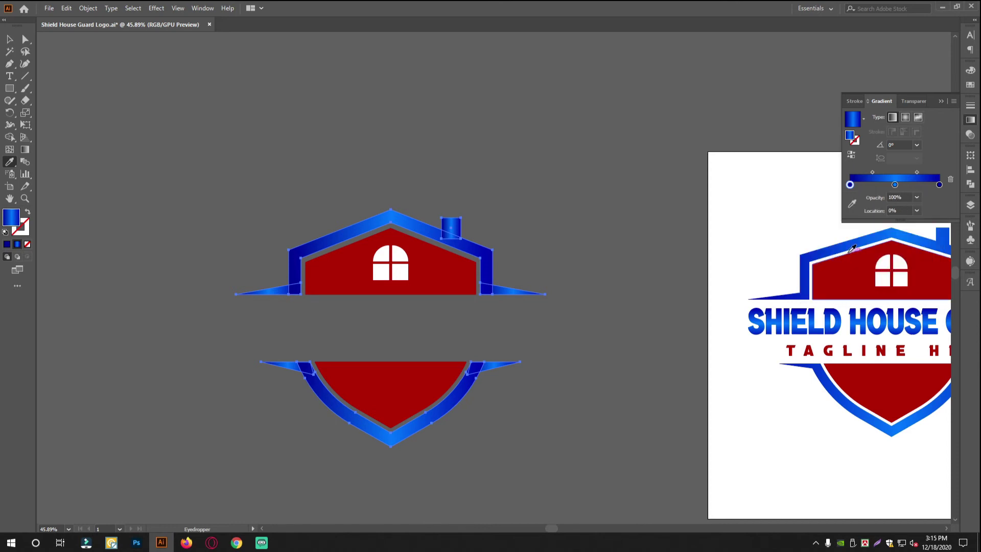
Examine the middle color stop of the blue gradient
left_click(890, 185)
left_click_drag(891, 185, 941, 186)
left_click(894, 185)
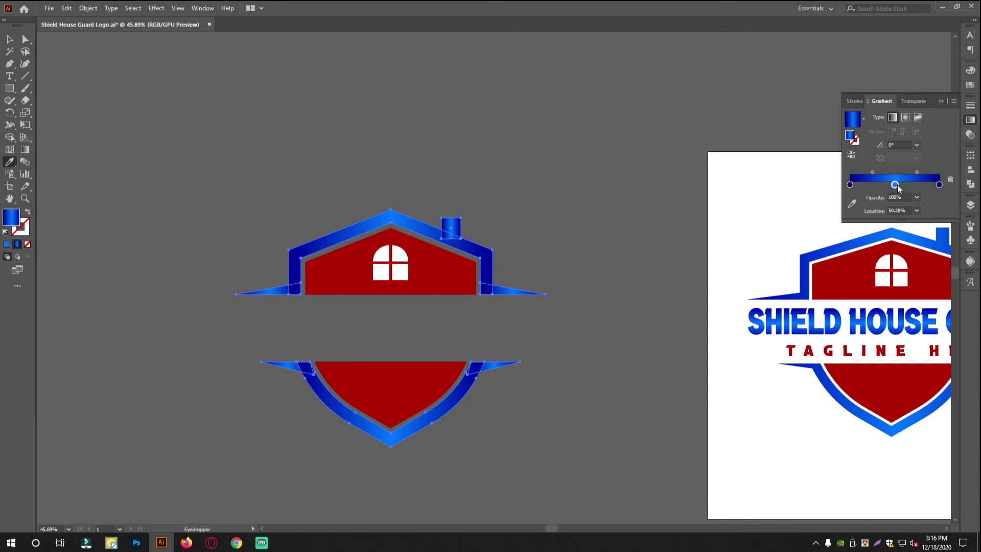
double_click(898, 185)
left_click(896, 185)
Redraw the blue gradient with the Gradient tool as one horizontal sweep across the outer border, spikes and chimney
left_click(14, 40)
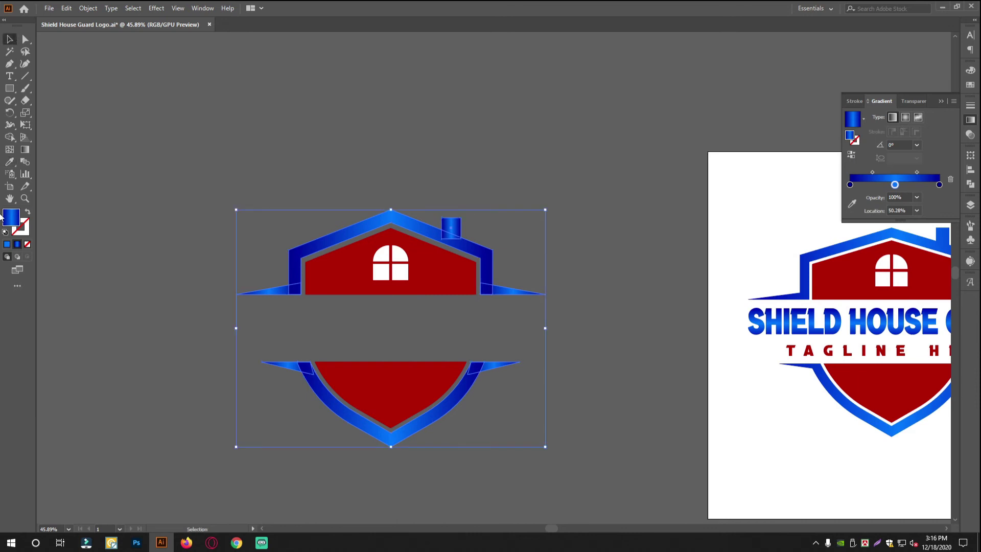
left_click(26, 150)
key("ctrl+space")
left_click_drag(396, 323, 401, 314)
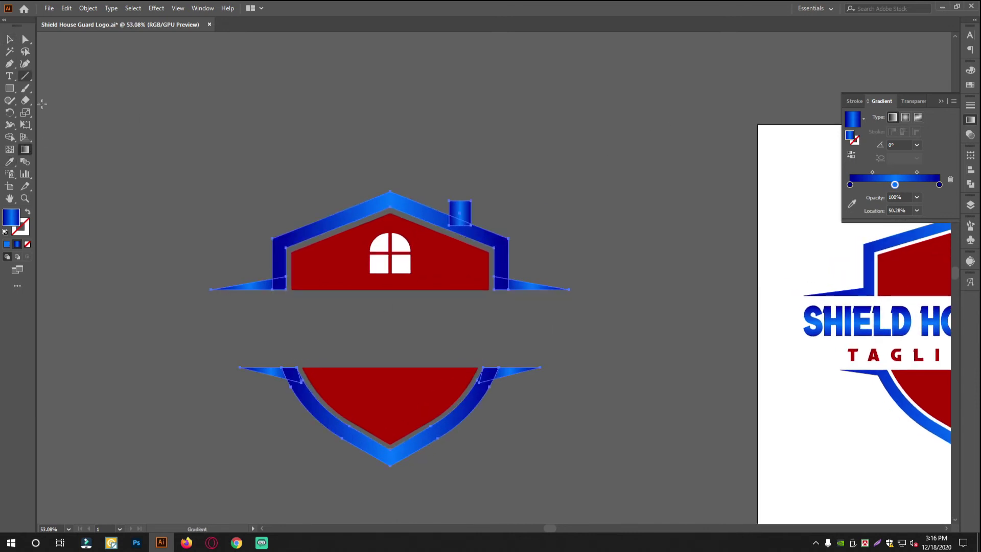
left_click_drag(553, 329, 567, 329)
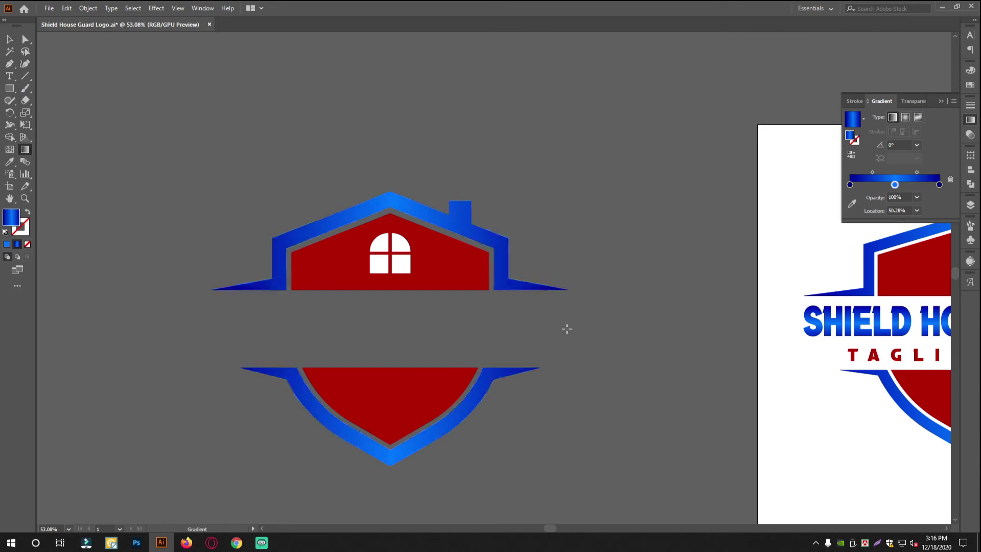
left_click(9, 40)
left_click(537, 271)
Add the point text "SHIELD HOME GOUARD" above the shield
key("ctrl+space")
left_click_drag(537, 271, 526, 248)
left_click_drag(574, 287, 573, 264)
left_click_drag(469, 265, 482, 263)
left_click_drag(574, 262, 501, 261)
left_click_drag(523, 268, 444, 279)
left_click_drag(416, 264, 421, 265)
left_click_drag(536, 208, 545, 190)
key("t")
left_click(168, 129)
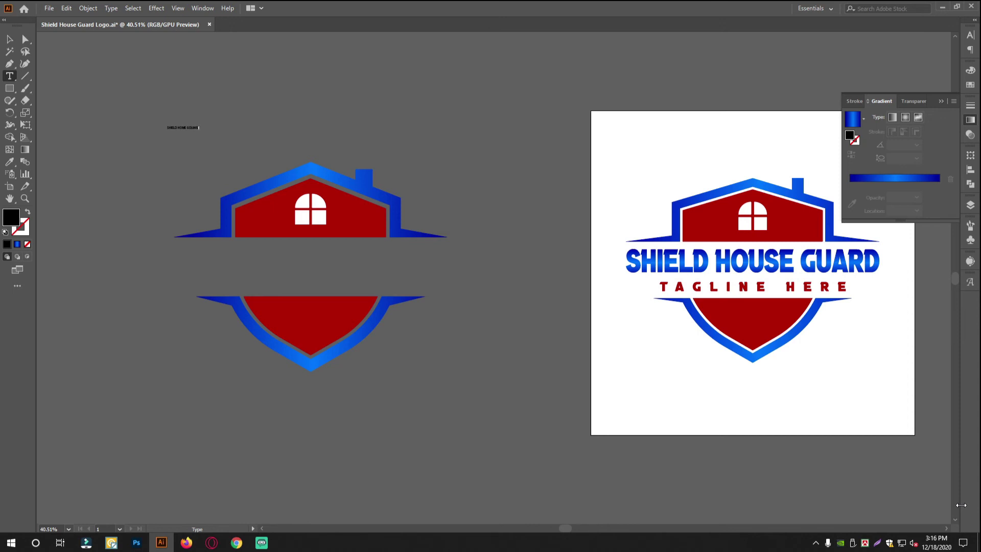
left_click(9, 39)
Scale the headline text above the shield up to about 93.4 pt
left_click_drag(200, 129, 569, 210)
left_click_drag(549, 169, 525, 154)
left_click_drag(412, 154, 418, 154)
left_click(433, 145)
Correct the headline's last word to "GUARD"
left_click(337, 134)
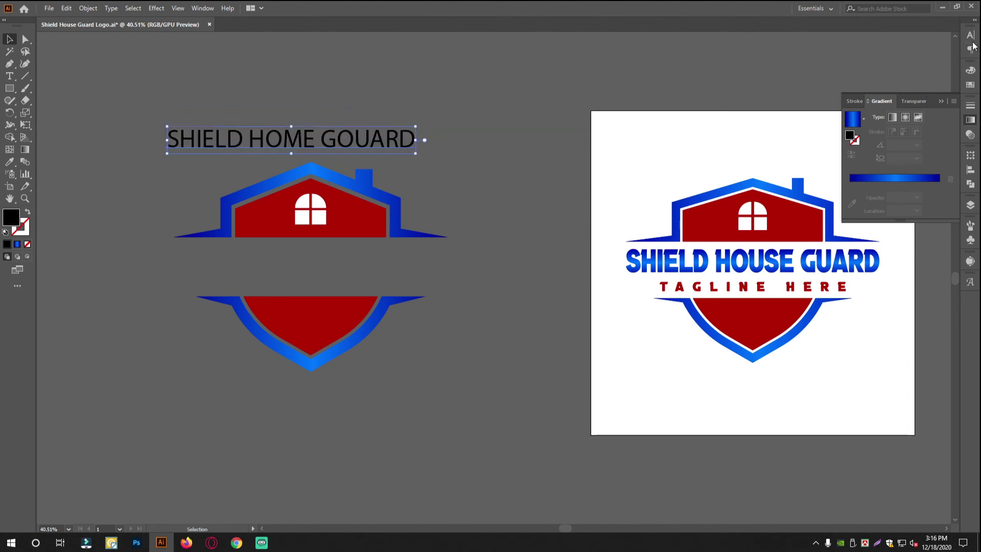
double_click(358, 146)
key("BackSpace")
left_click(9, 39)
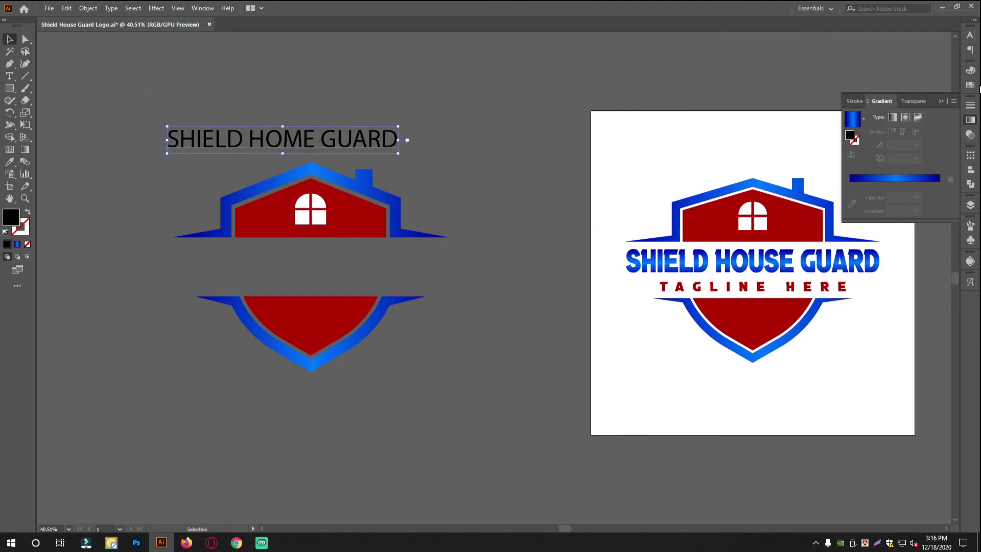
Set the headline's font to Black Lives
left_click(971, 36)
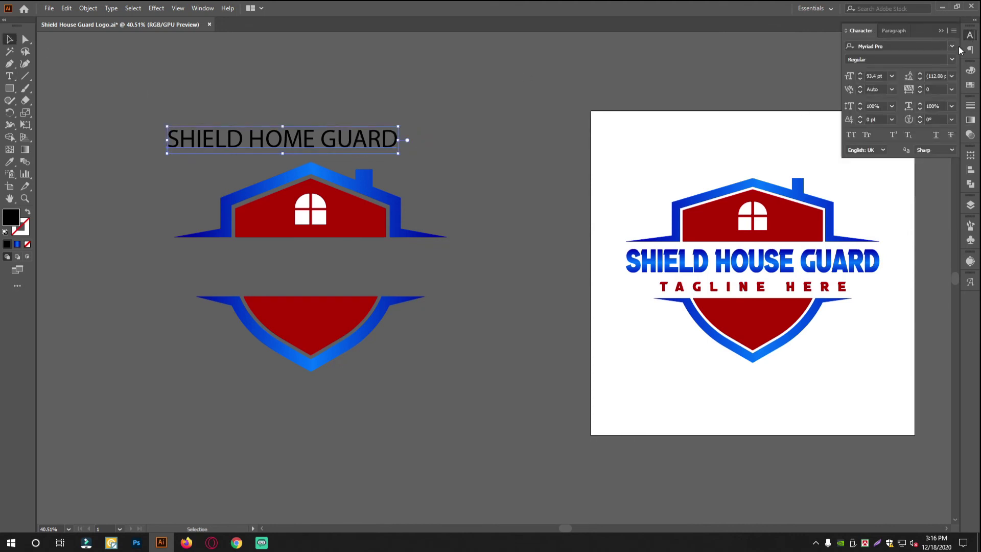
left_click(923, 49)
type("black")
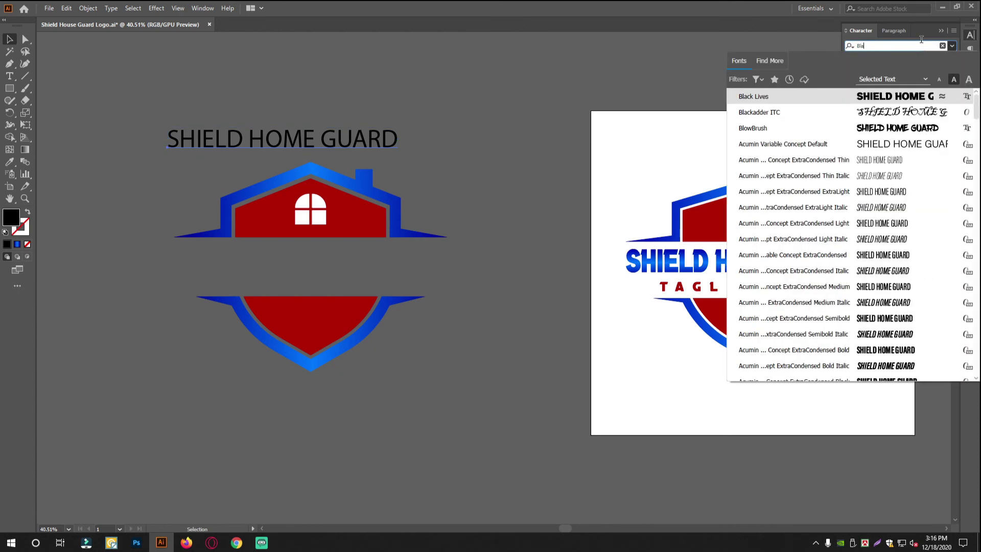
key("Return")
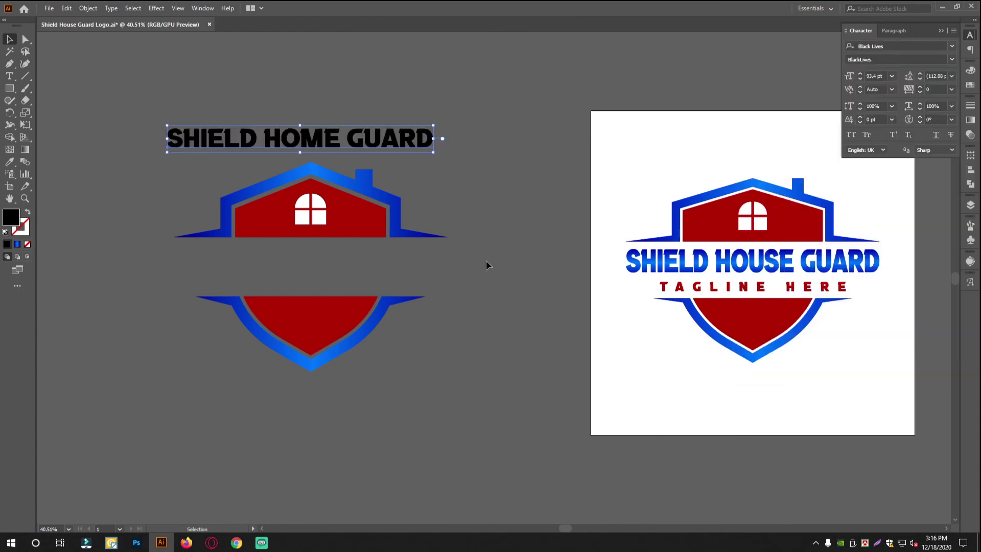
Move the headline into the shield's gap and resize it to about 121.57 pt with about 78.84% horizontal scale, matching the spikes' width
scroll(276, 173, "up", 1)
left_click_drag(259, 138, 266, 266)
left_click_drag(467, 268, 472, 268)
left_click_drag(317, 284, 317, 294)
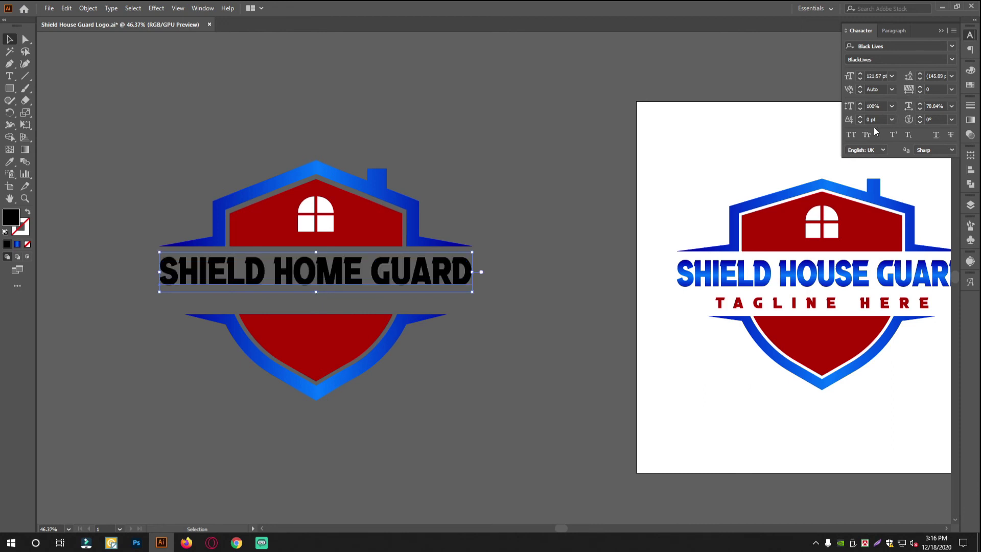
Try different vertical scale values on the headline text
left_click(860, 105)
left_click(860, 105)
left_click(861, 104)
left_click(860, 105)
left_click(860, 105)
left_click(860, 110)
left_click(860, 110)
left_click(861, 109)
left_click(861, 109)
left_click(860, 109)
left_click(861, 110)
left_click(860, 109)
left_click(860, 110)
Convert the headline text to outlines
left_click_drag(321, 243, 360, 246)
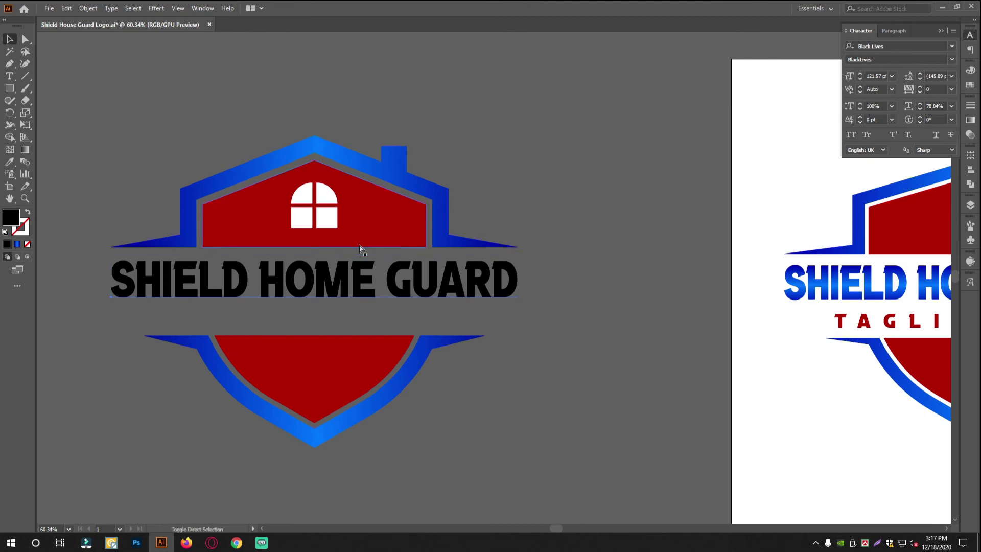
key("ctrl+shift+o")
left_click(598, 342)
left_click_drag(584, 338, 539, 322)
left_click_drag(539, 322, 490, 299)
Add the point text "TAGLINE HERE" above the shield
left_click(9, 76)
left_click(181, 165)
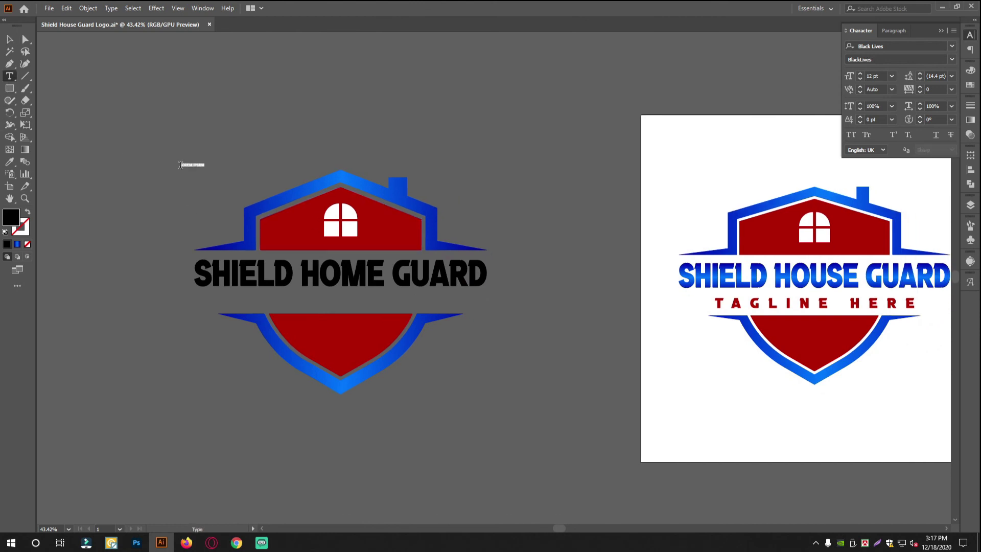
type("TAG")
left_click(11, 41)
Enlarge the tagline text and place it beneath the headline in the shield's gap
left_click_drag(209, 170, 328, 196)
left_click_drag(235, 173, 268, 184)
left_click_drag(255, 173, 299, 339)
left_click_drag(384, 347, 355, 343)
Set the tagline's tracking to 640 and convert it to outlines
left_click_drag(918, 87, 917, 87)
key("ctrl+shift+a")
key("ctrl+shift+o")
Align the headline, the tagline and the shield pieces to a common horizontal center
left_click(498, 312, "shift")
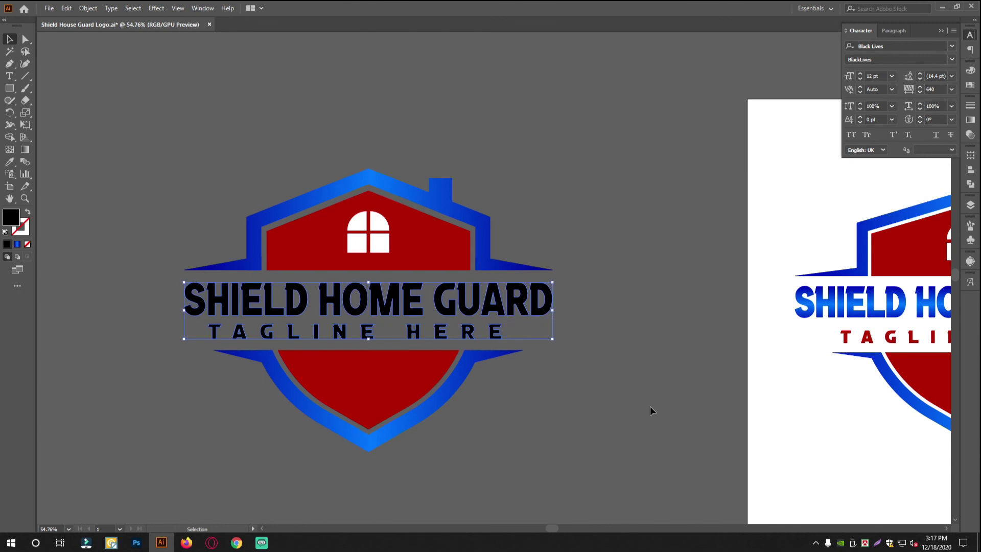
scroll(551, 313, "down", 2)
left_click_drag(581, 491, 251, 177)
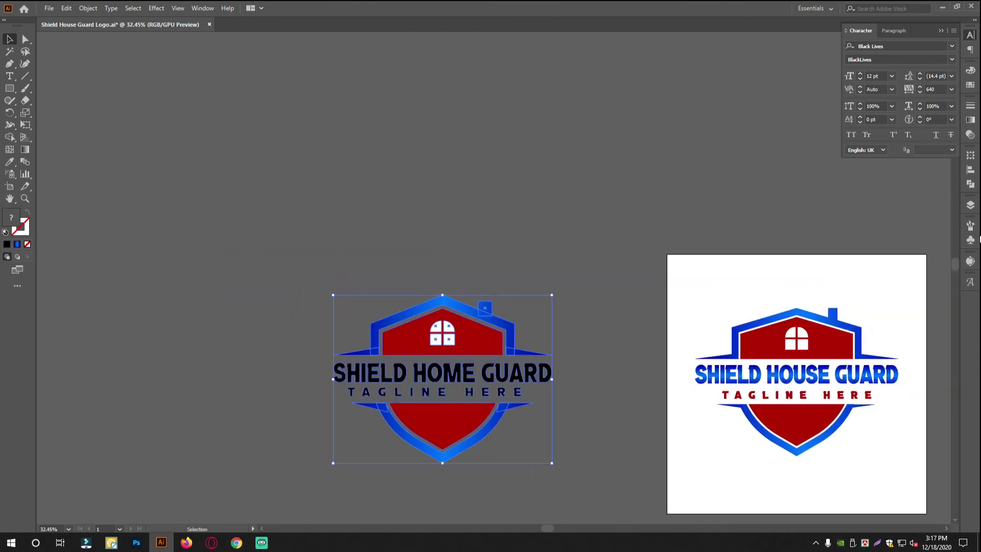
left_click(970, 169)
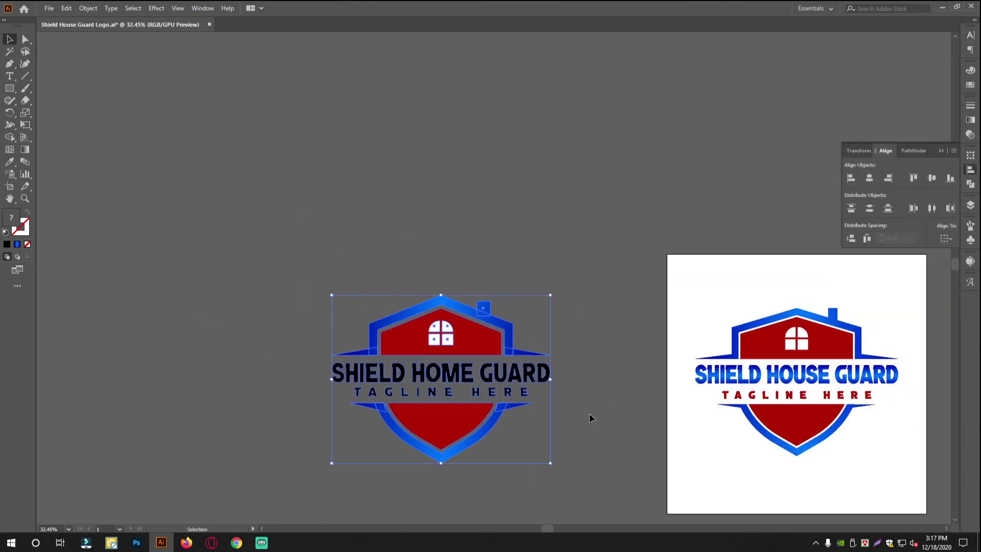
left_click(510, 439, "ctrl")
left_click(665, 311)
Fill the headline with the blue gradient sampled from the outer border using the Eyedropper
left_click(564, 295)
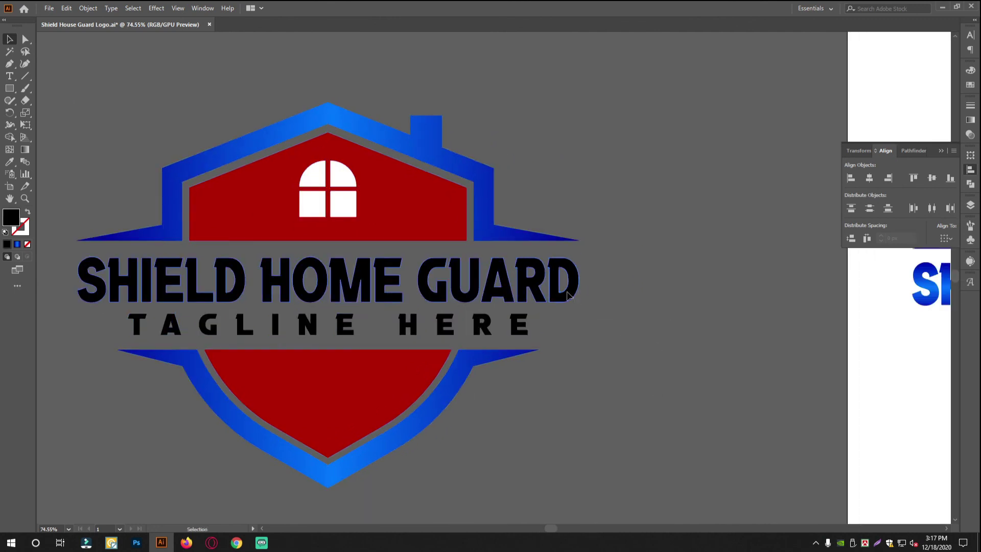
left_click(9, 162)
left_click(225, 149)
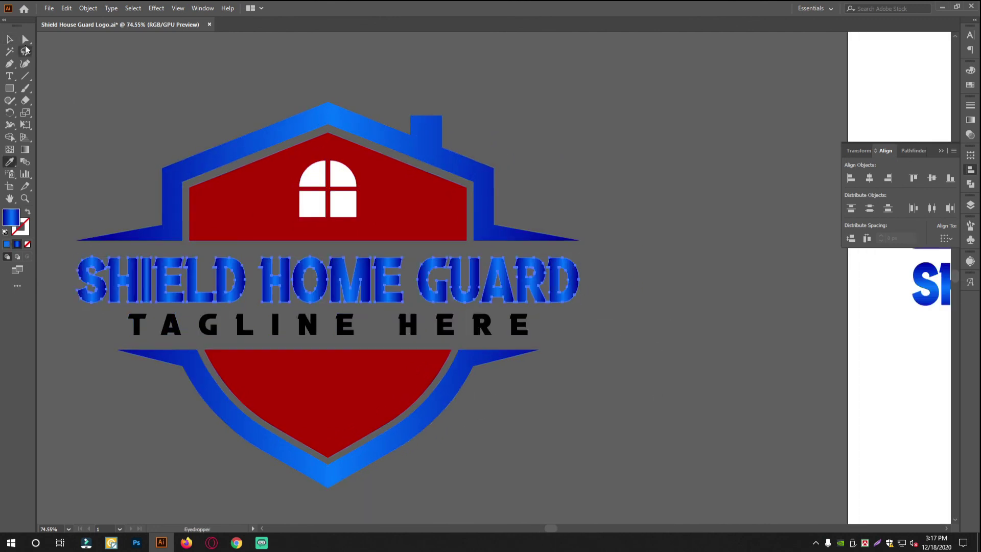
Redraw the headline's gradient with the Gradient tool as a vertical sweep across the letters
left_click(9, 39)
left_click(25, 150)
left_click_drag(396, 238, 404, 241)
left_click_drag(329, 267, 333, 324)
key("v")
Fill the tagline with the red sampled from the inner shield using the Eyedropper
left_click(347, 329)
left_click(9, 162)
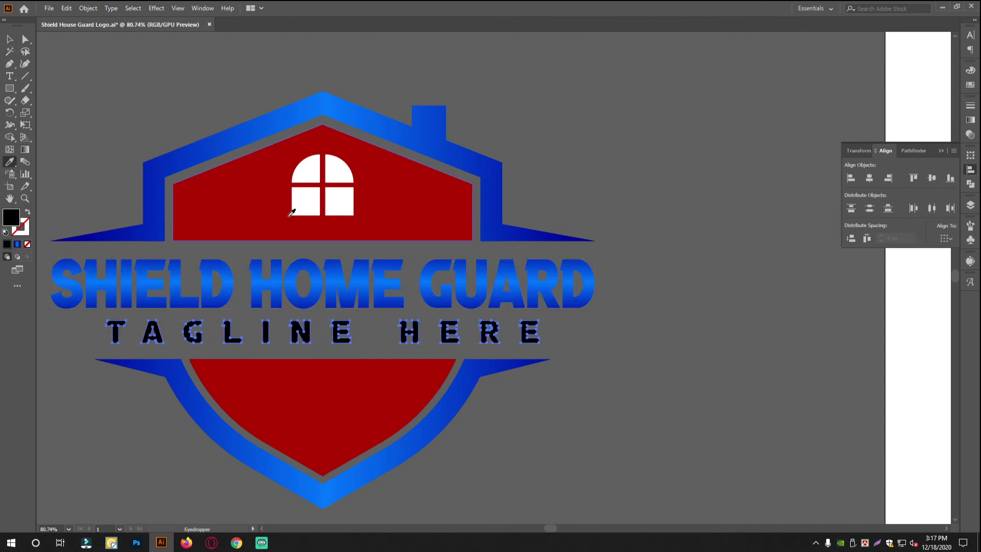
left_click(297, 218)
left_click(14, 47)
left_click(46, 55)
scroll(391, 300, "down", 4)
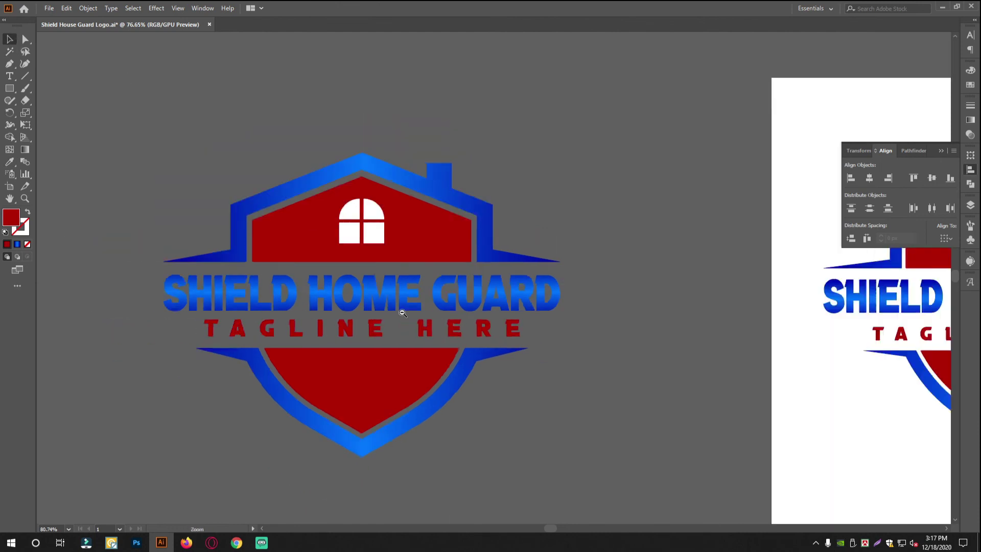
left_click_drag(471, 331, 425, 327)
scroll(410, 309, "down", 5)
left_click_drag(389, 276, 330, 258)
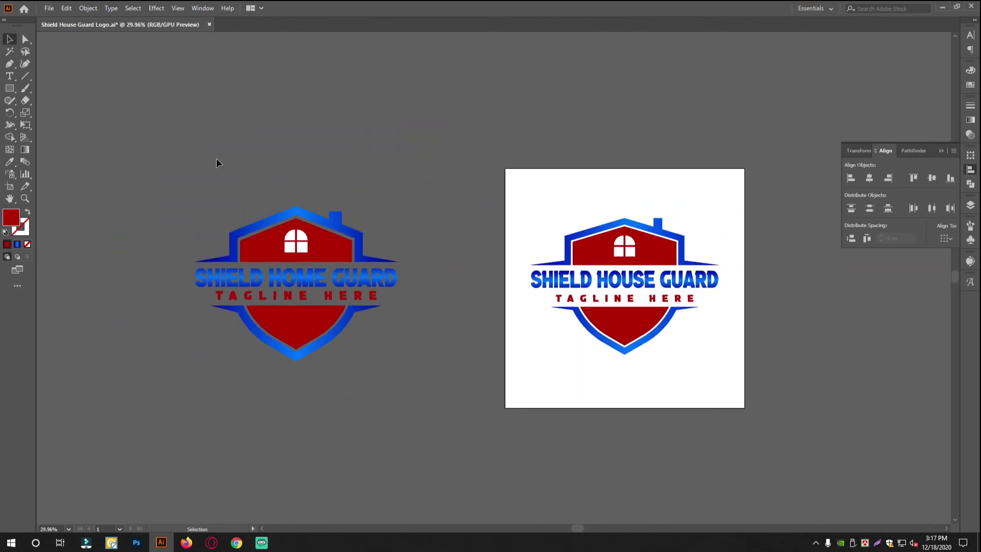
left_click_drag(424, 447, 423, 444)
left_click(475, 432)
left_click_drag(617, 367, 662, 321)
scroll(600, 359, "down", 1)
key("ctrl+z")
Group the pieces of the reference logo on the artboard
left_click_drag(736, 416, 427, 181)
key("ctrl+g")
left_click(771, 258)
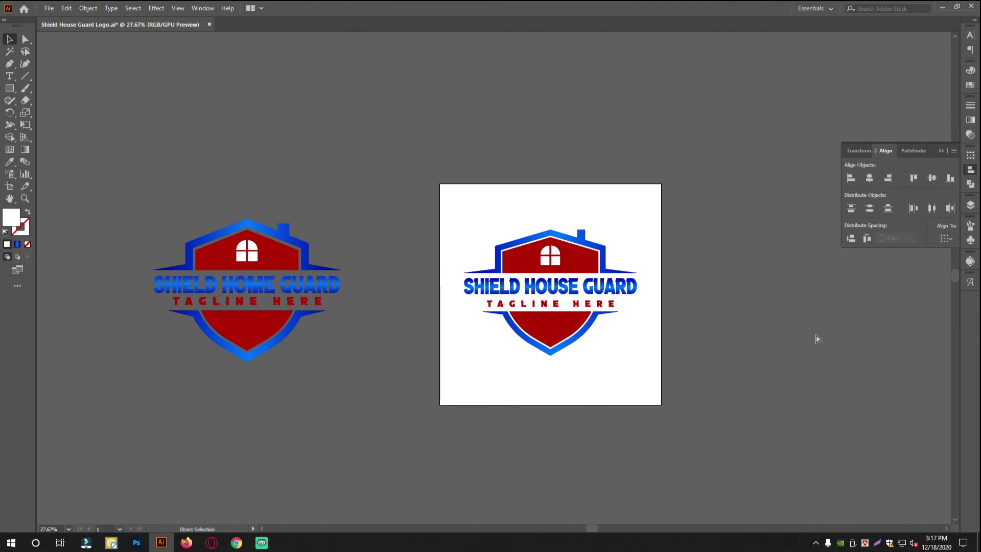
Move the reference logo off the artboard to its right side and place the new logo on the artboard instead
left_click_drag(630, 359, 446, 109)
left_click_drag(572, 264, 784, 266)
left_click(136, 128)
left_click_drag(251, 263, 571, 266)
left_click(631, 255)
Examine the finished logo on the artboard, comparing it with the reference logo beside it
left_click_drag(631, 255, 741, 296)
left_click_drag(583, 314, 460, 268)
scroll(506, 278, "down", 2)
scroll(461, 262, "up", 2)
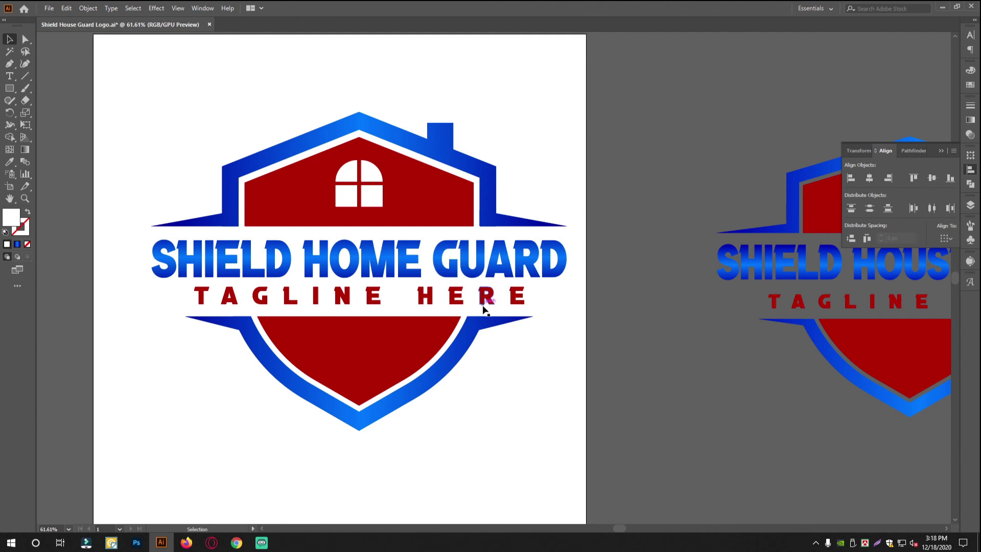
scroll(468, 298, "down", 1)
scroll(467, 298, "up", 4)
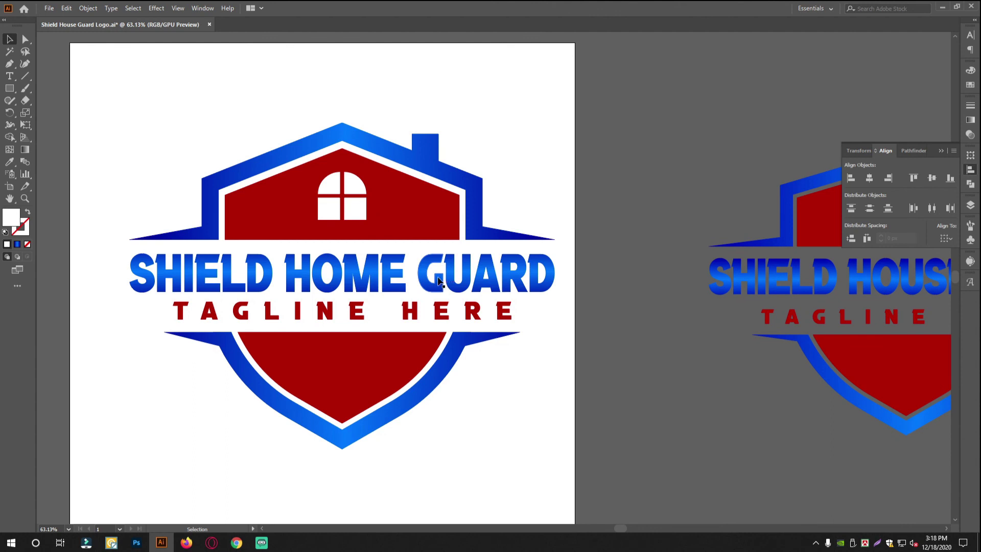
scroll(432, 273, "down", 3)
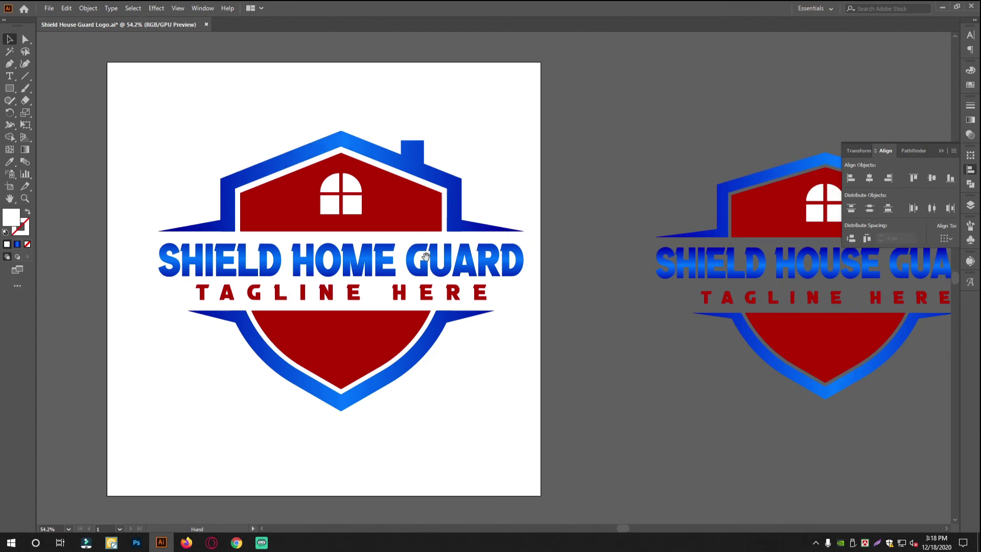
scroll(409, 267, "up", 1)
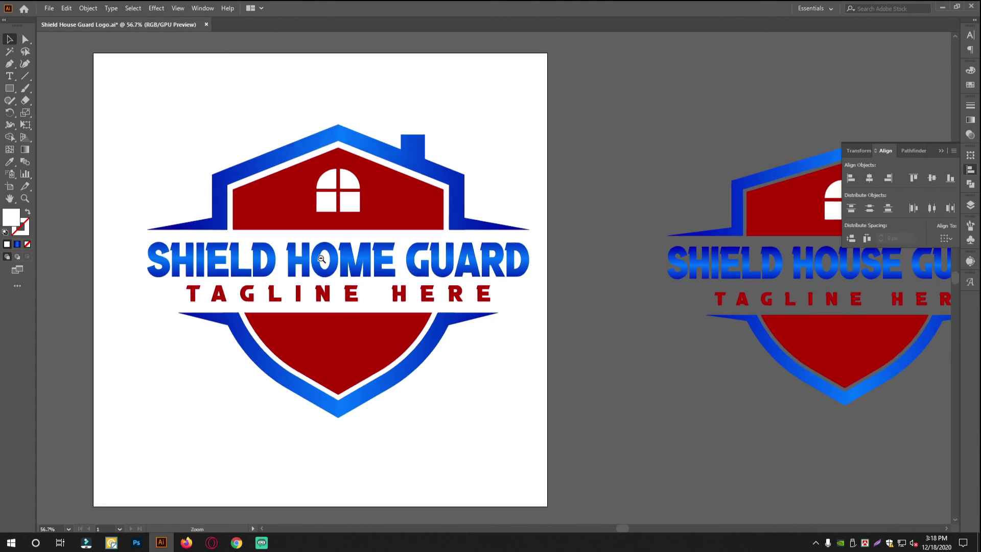
scroll(329, 261, "up", 1)
scroll(340, 256, "up", 1)
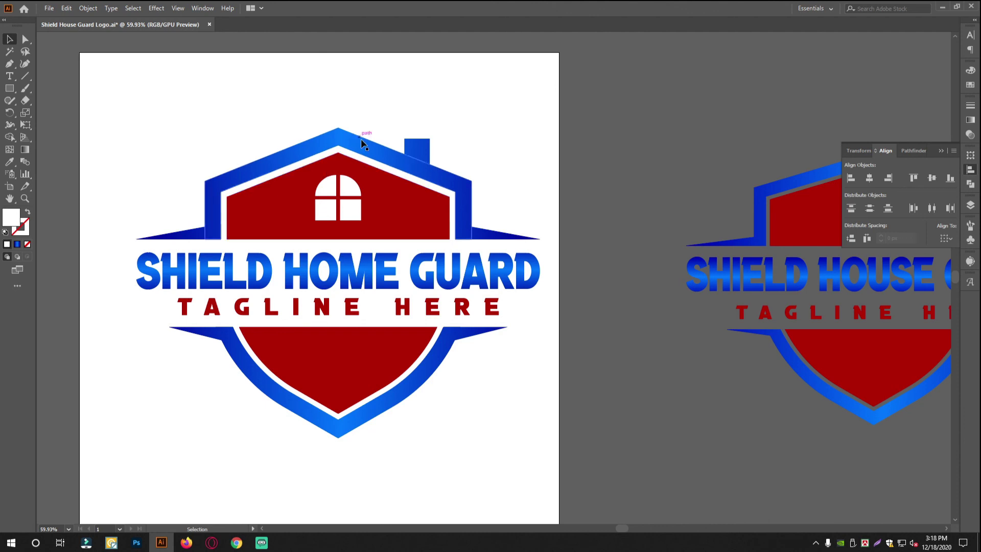
scroll(550, 257, "down", 1)
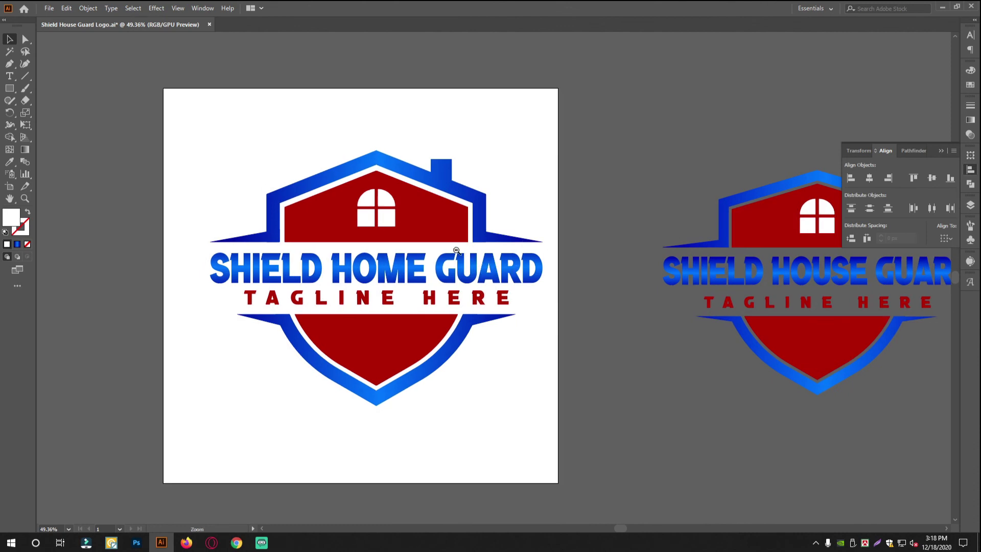
scroll(458, 253, "up", 1)
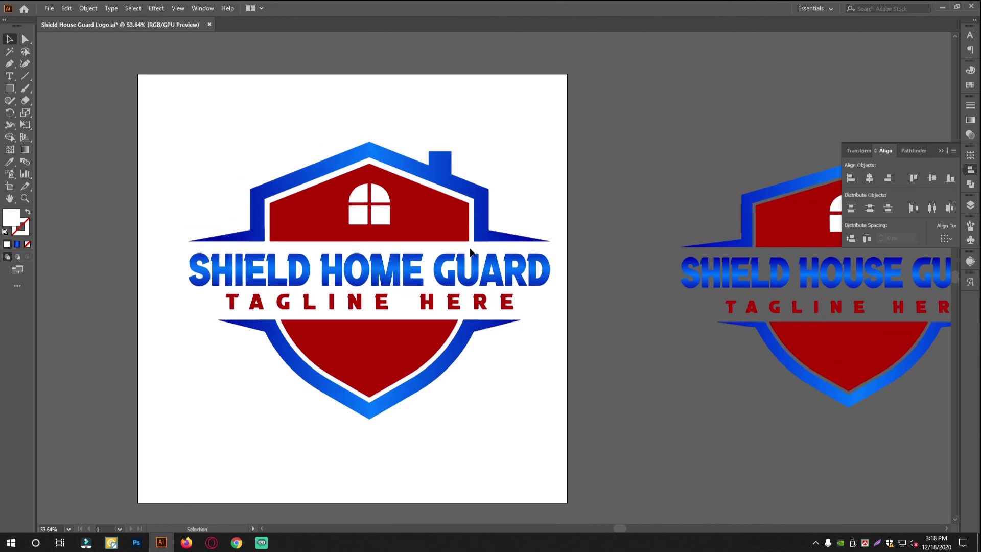